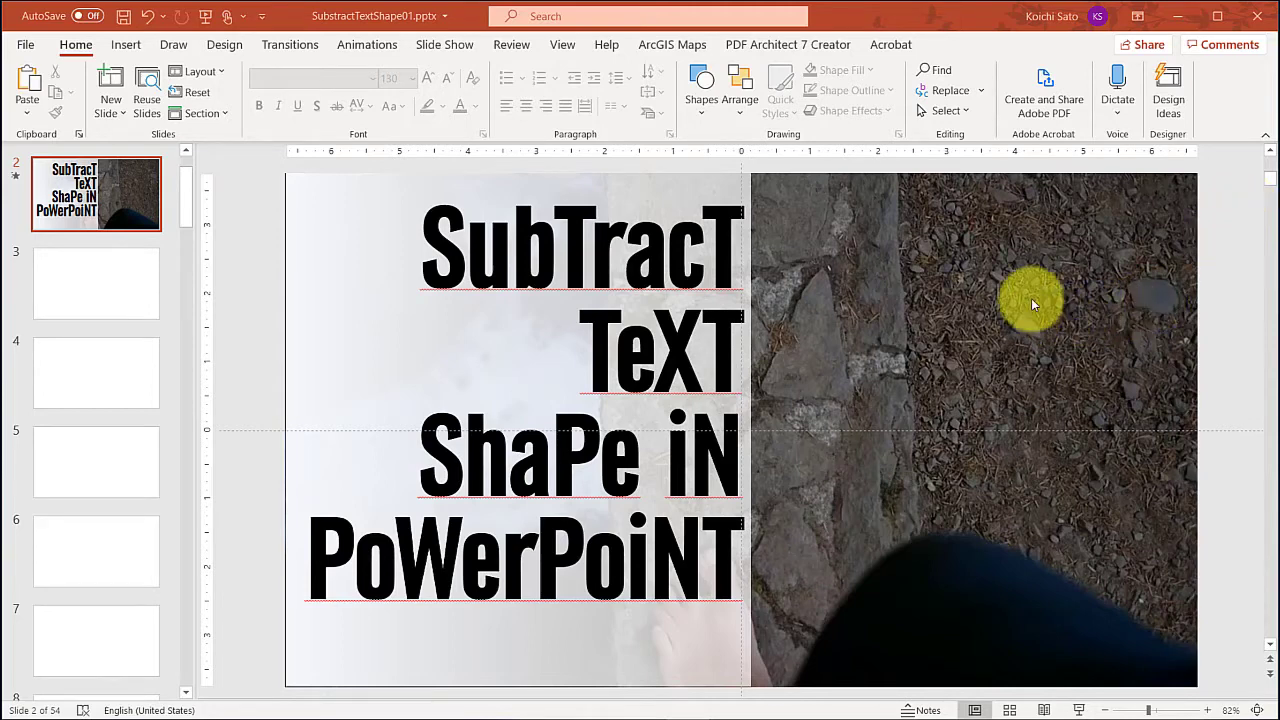
Examine how the finished slide 2 is layered: the background video, the semi-transparent rectangle and the text box.
mouse_move(1045, 306)
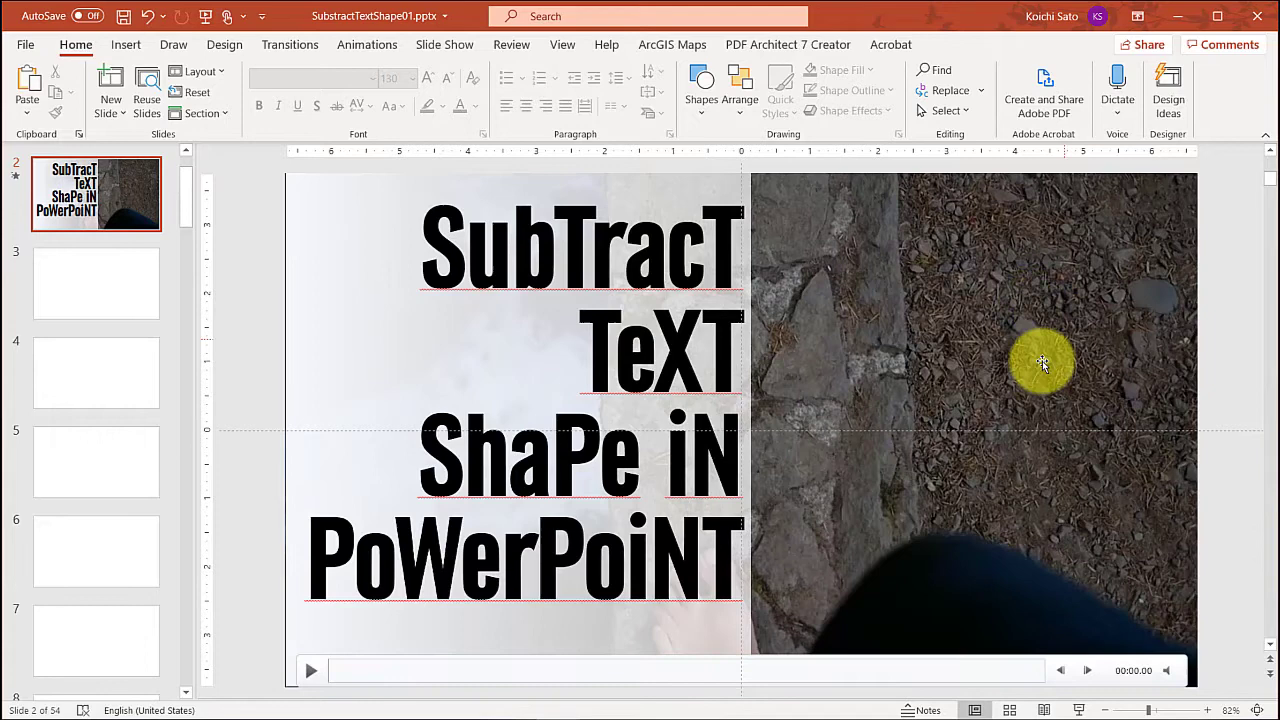
left_click(698, 178)
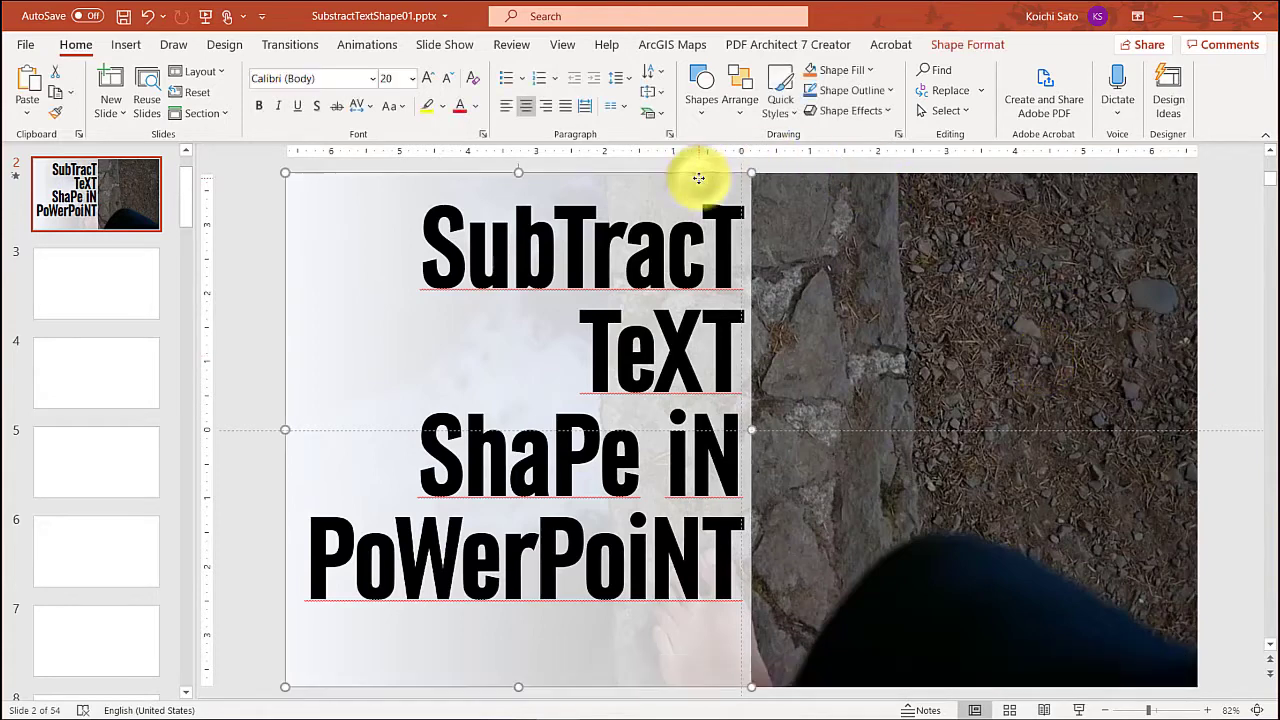
left_click(667, 228)
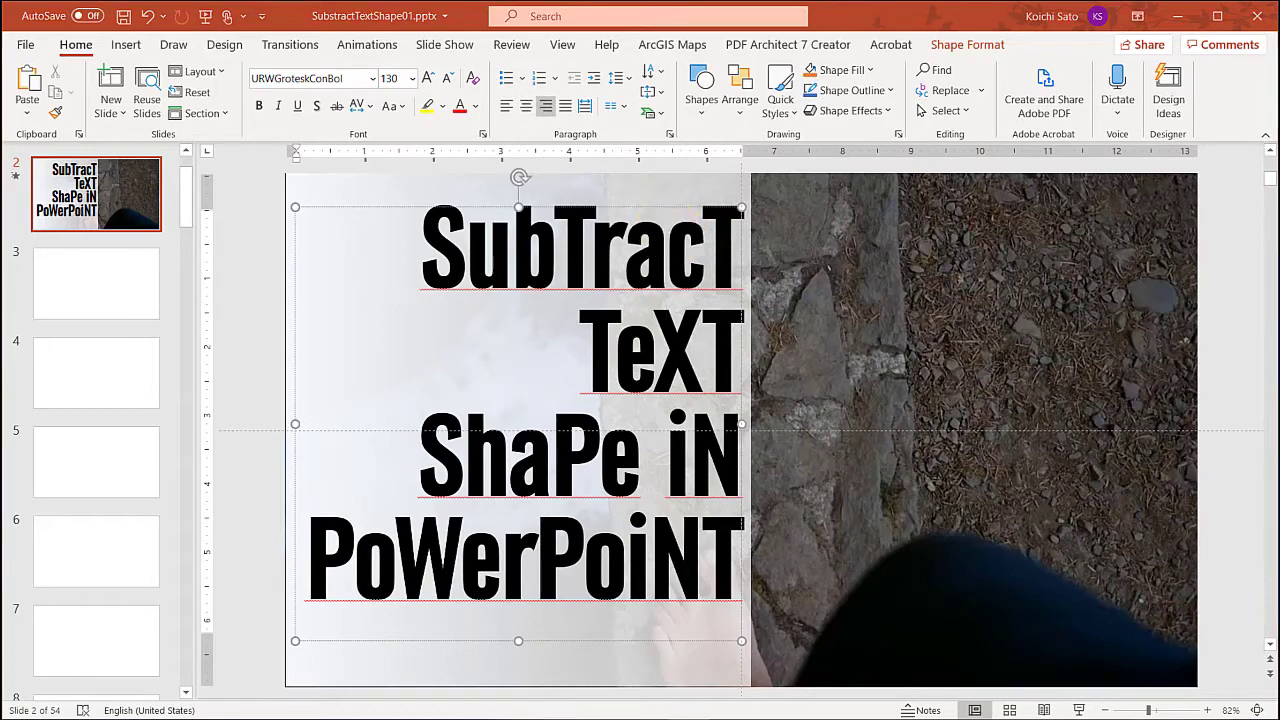
Insert the video Feet - 1105.mp4 from the PPT Project folder on the PC into the blank slide 3.
left_click(155, 300)
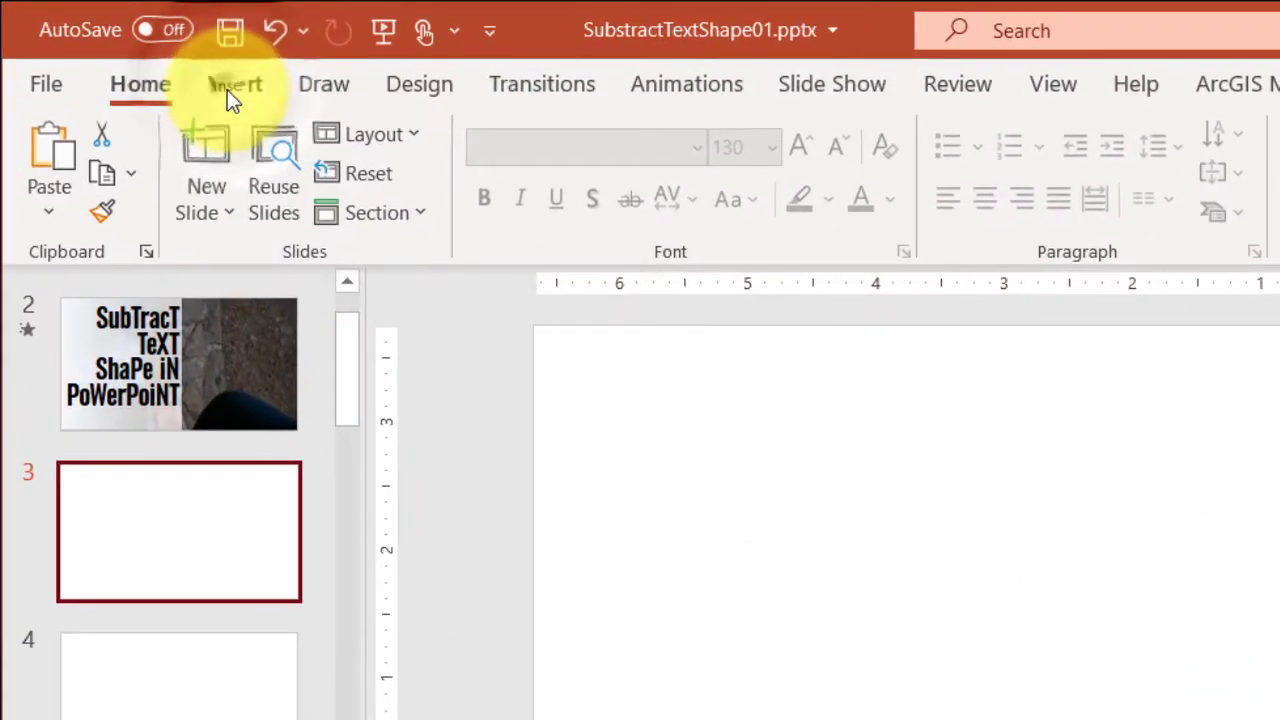
left_click(230, 88)
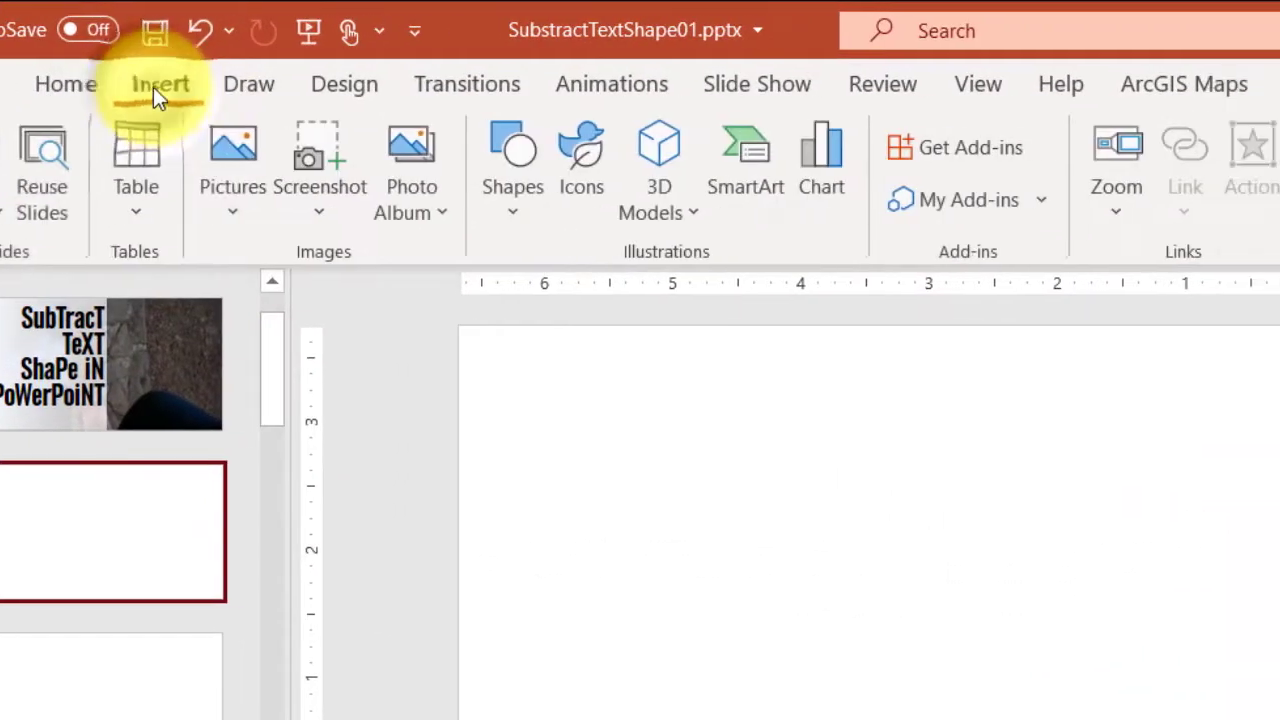
left_click(1075, 215)
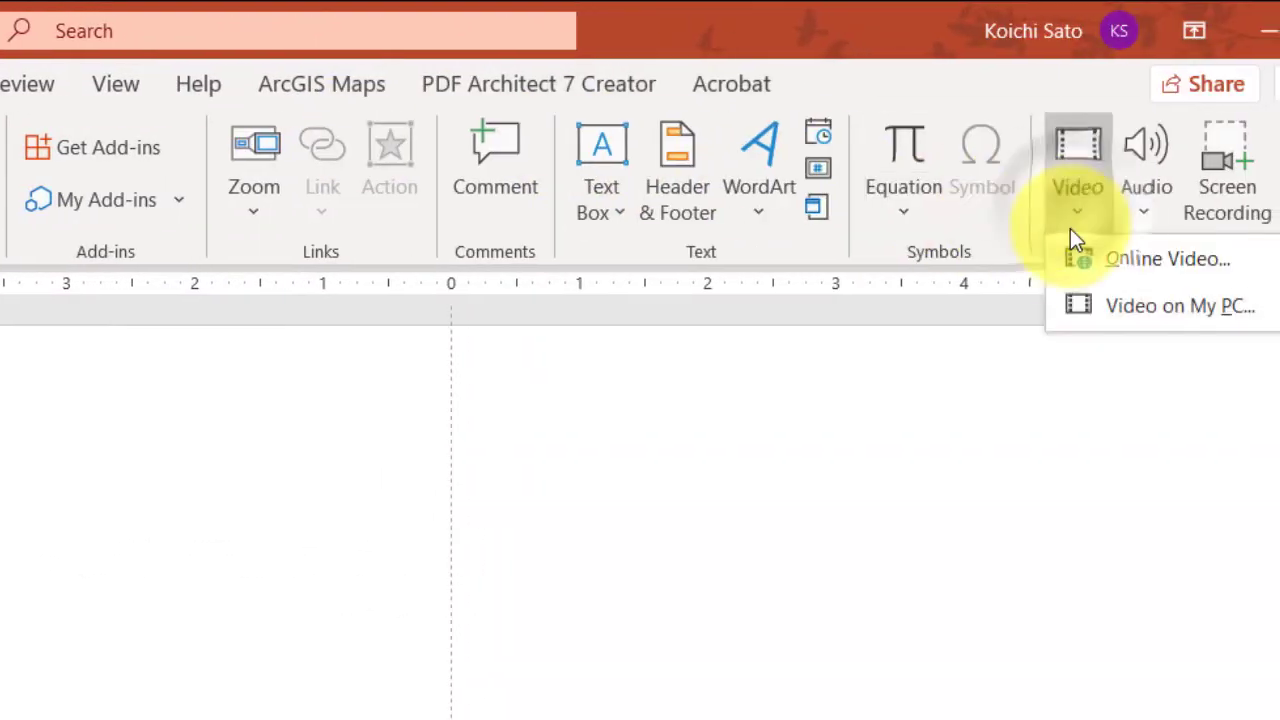
left_click(1088, 305)
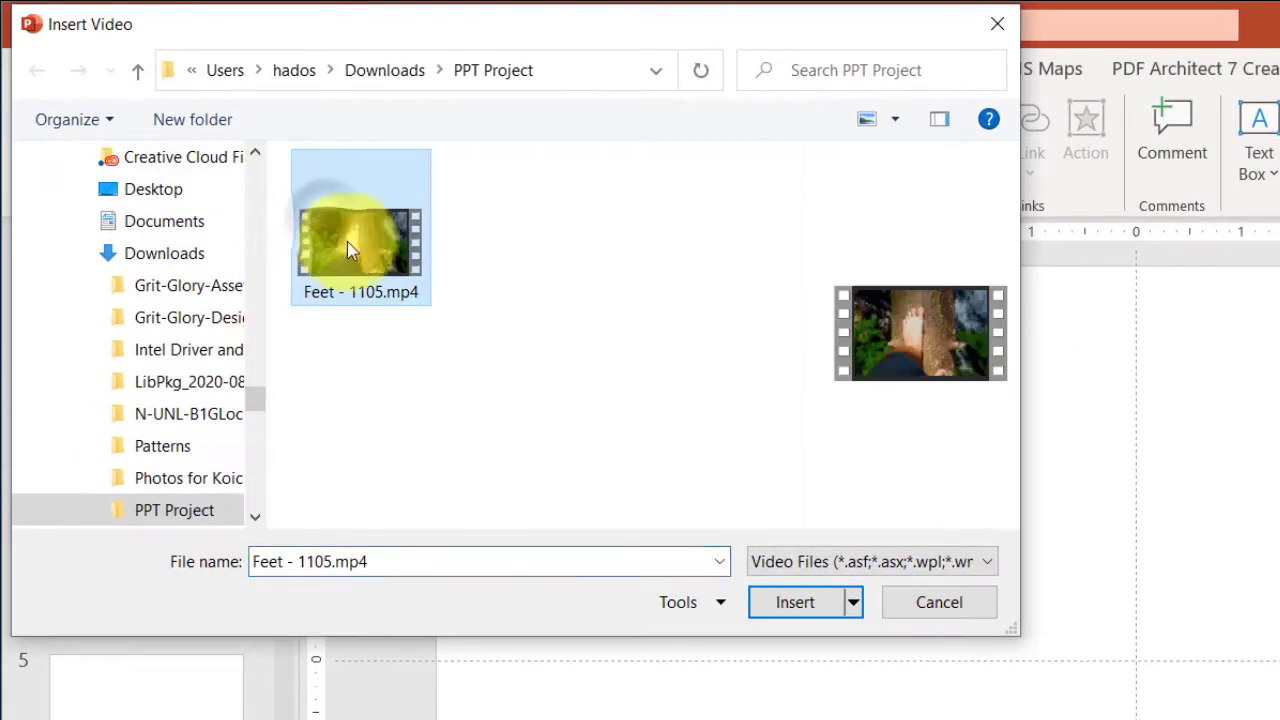
left_click(853, 602)
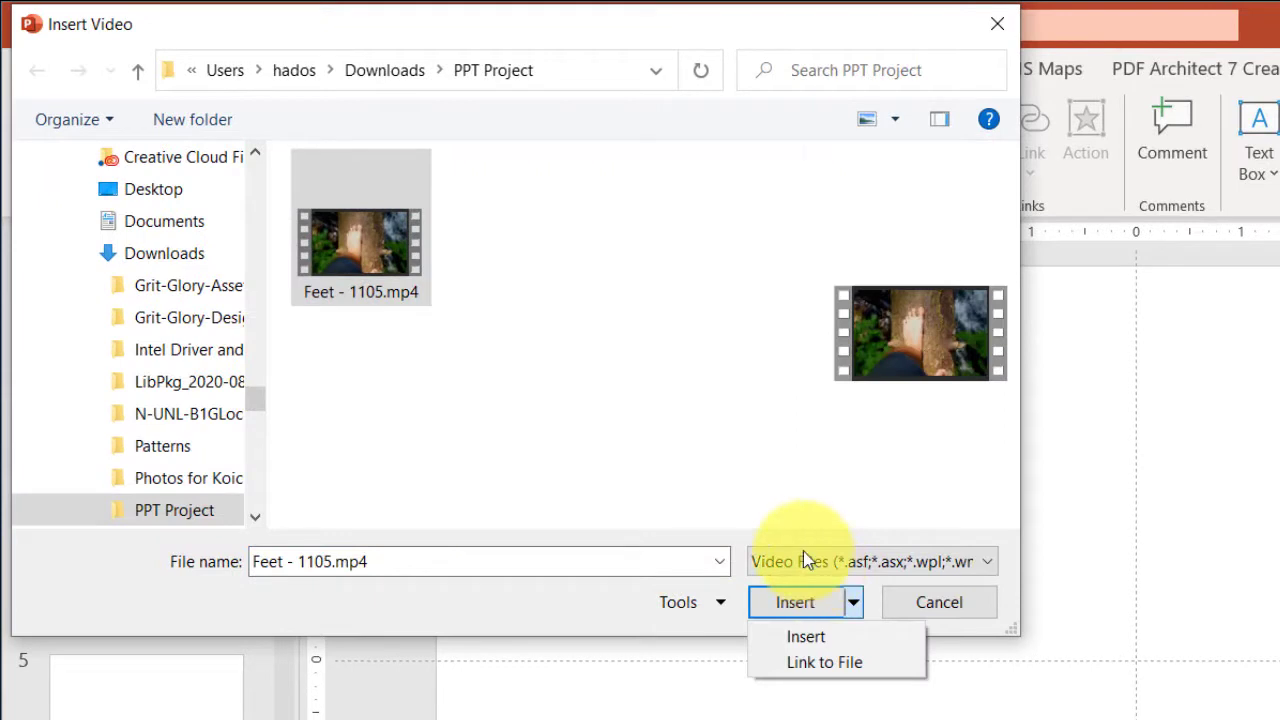
left_click(840, 648)
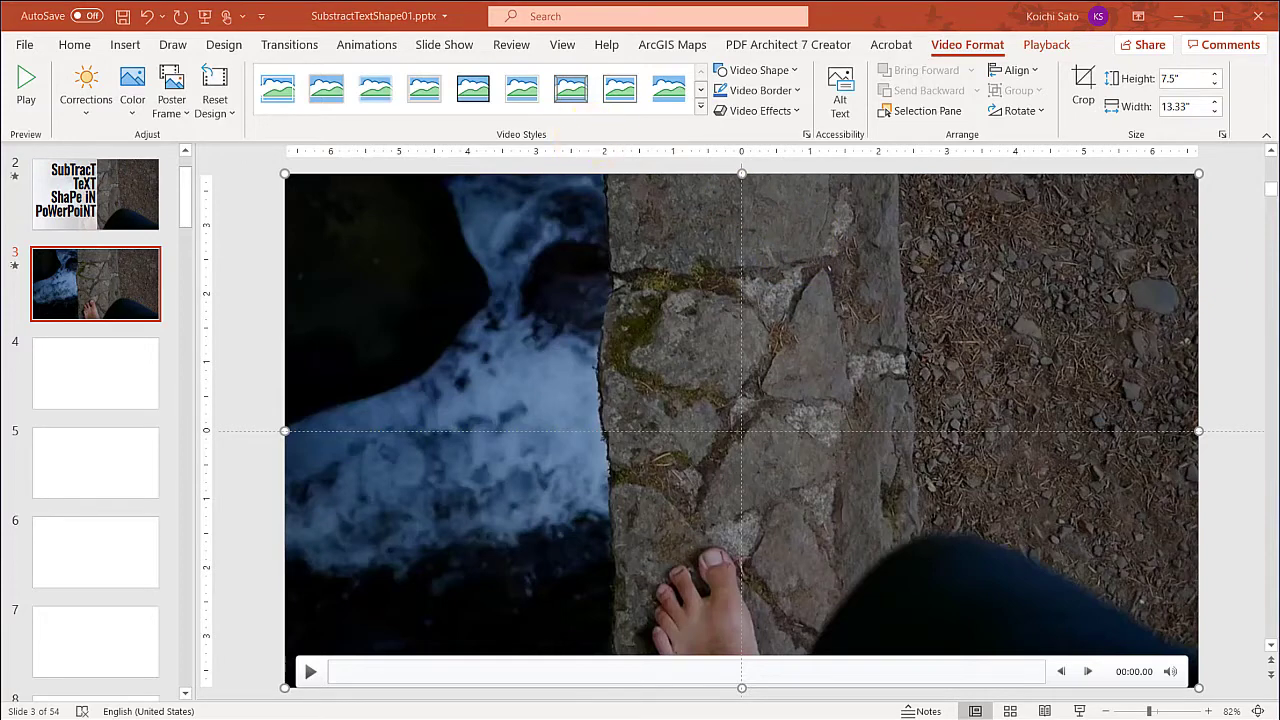
key("Escape")
Set the video on slide 3 to start automatically and loop until stopped.
left_click(1142, 442)
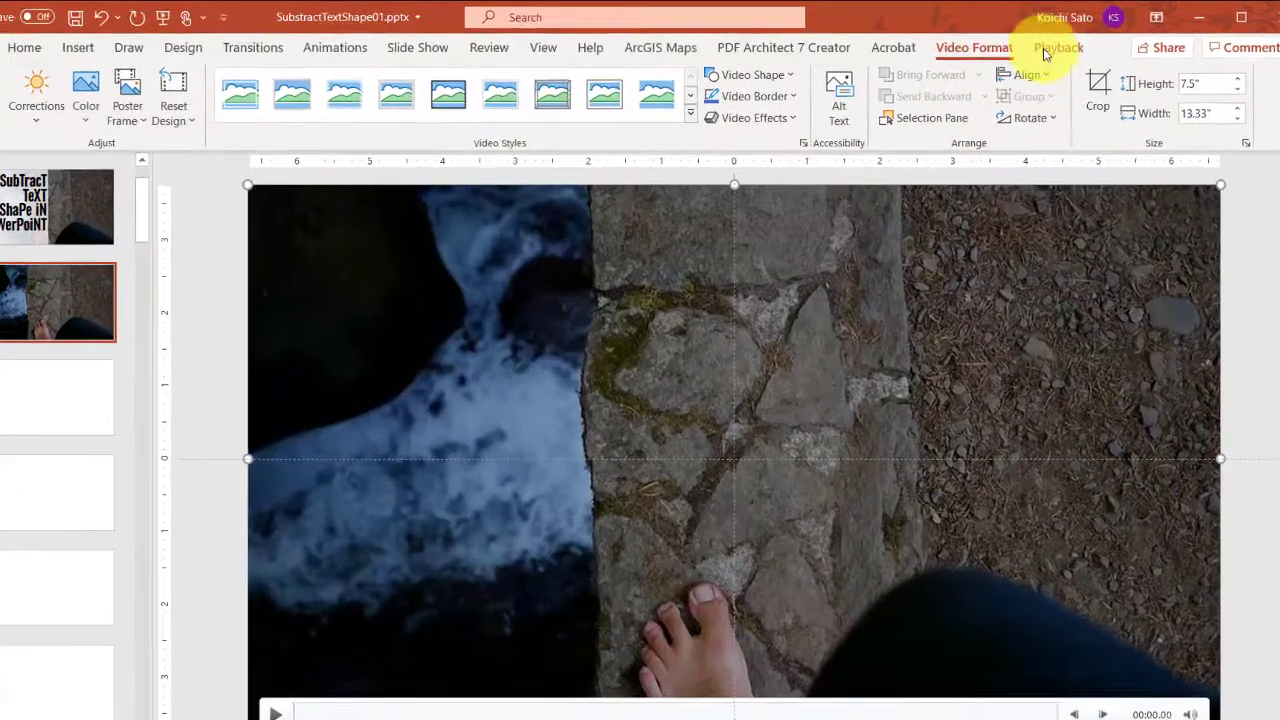
left_click(1046, 44)
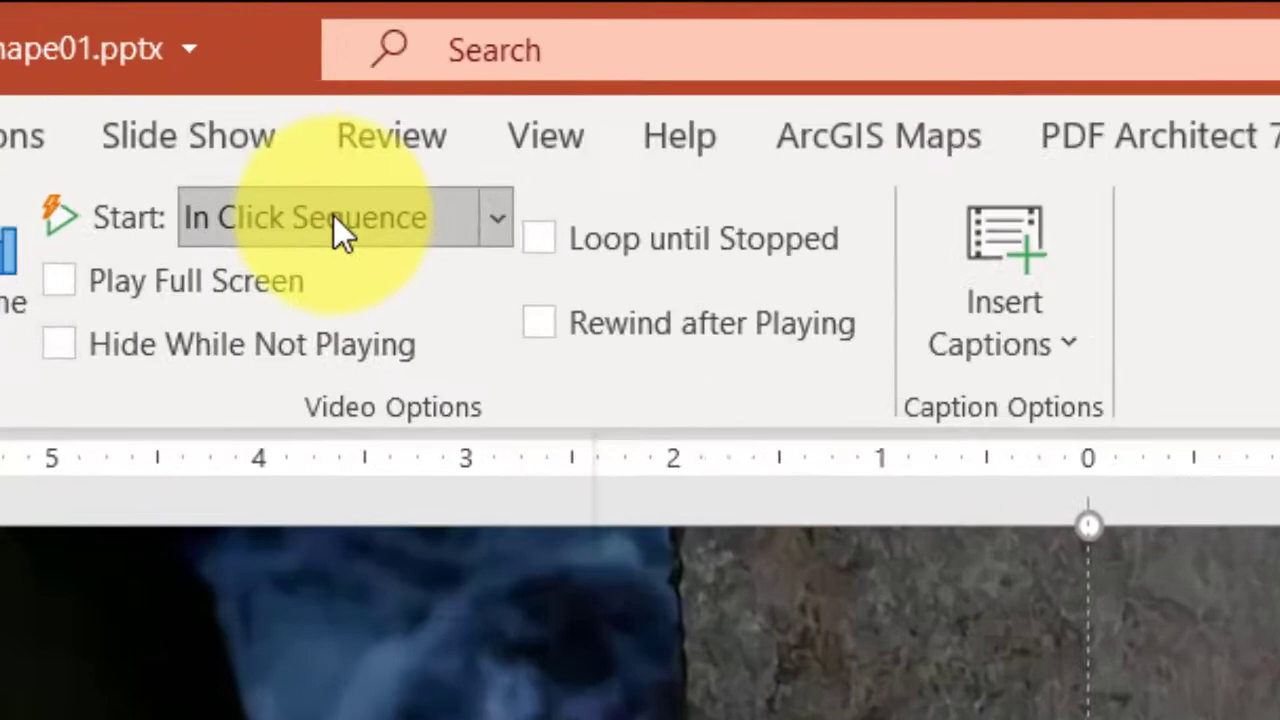
left_click(206, 129)
left_click(351, 350)
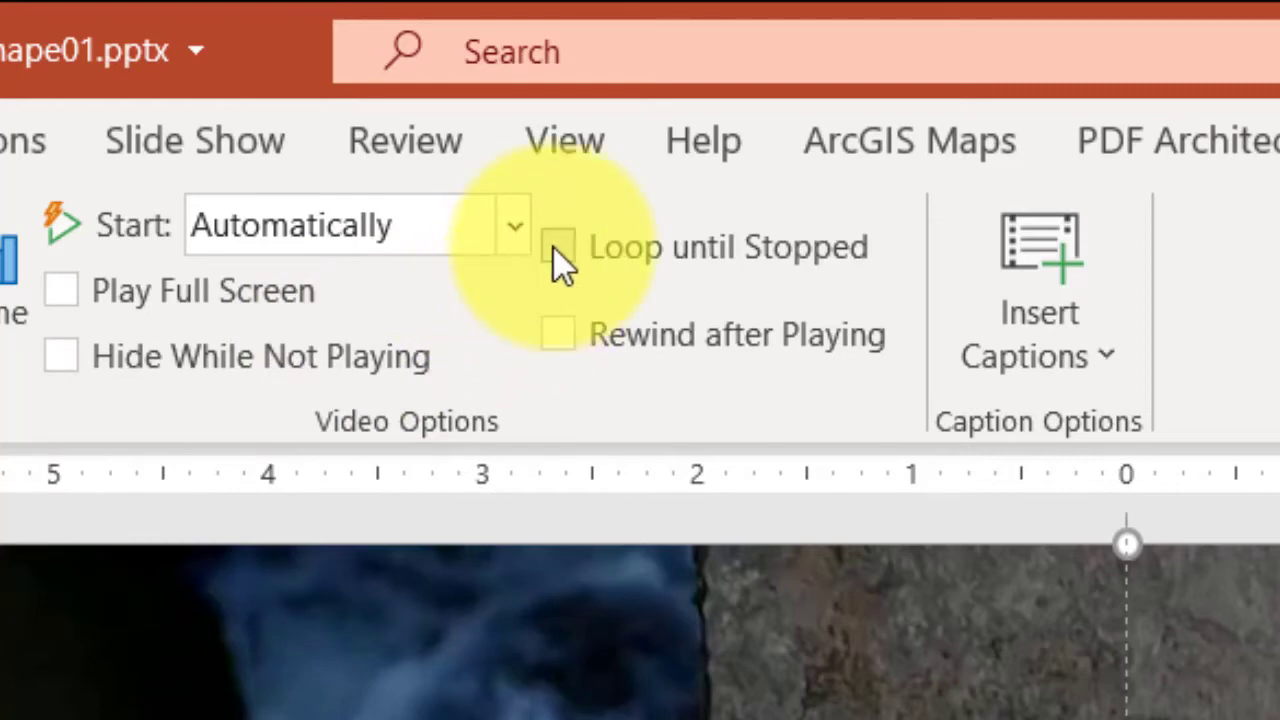
left_click(554, 248)
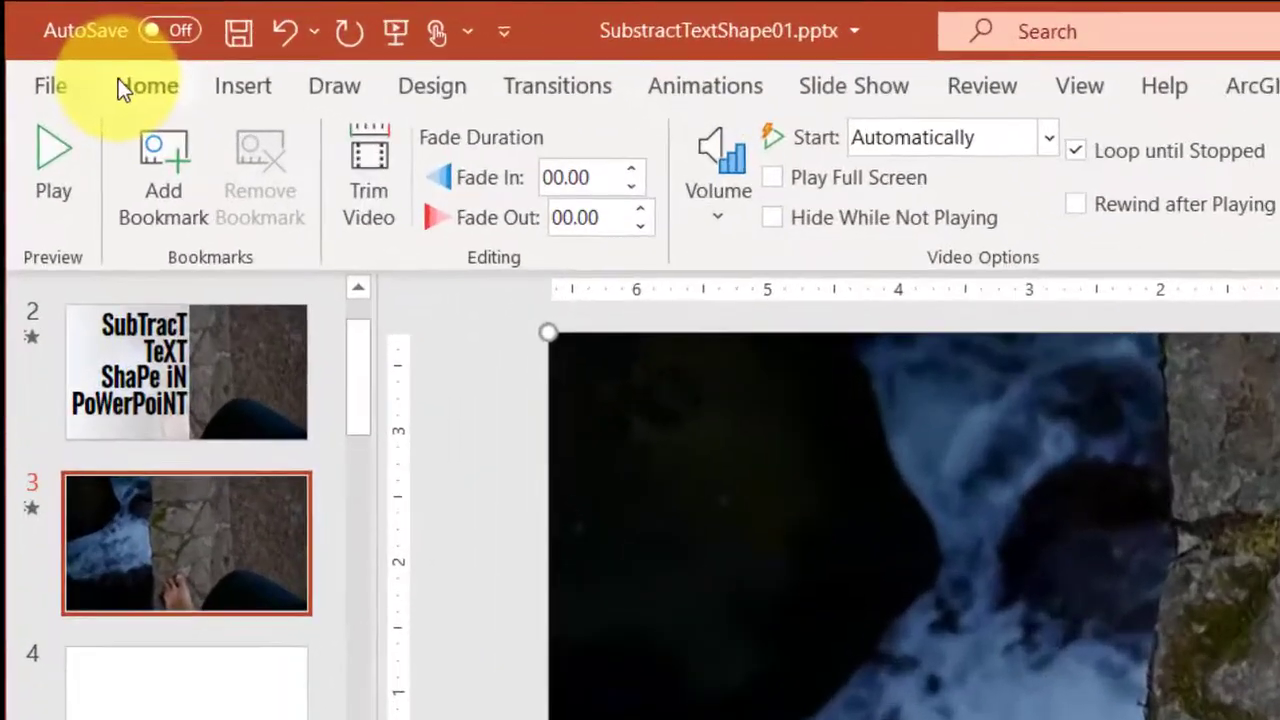
Draw a rectangle 7.5" high and 6.67" wide over the left half of the video.
left_click(120, 80)
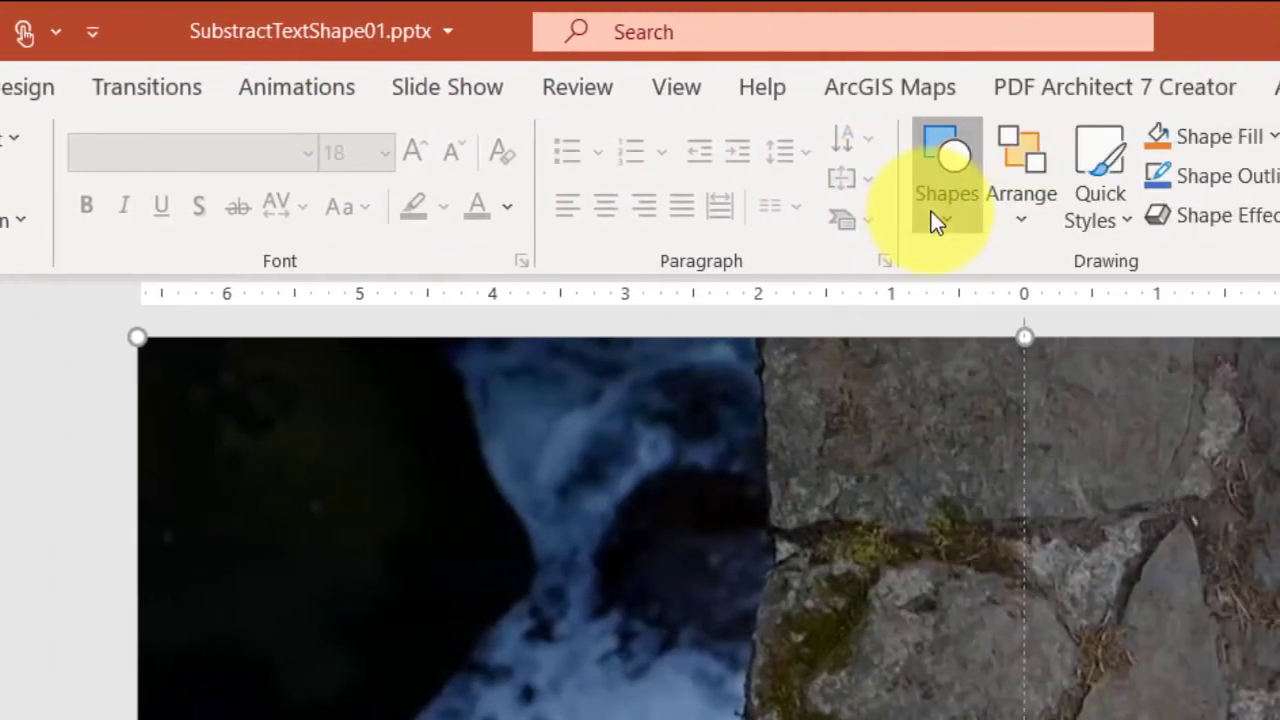
left_click(935, 214)
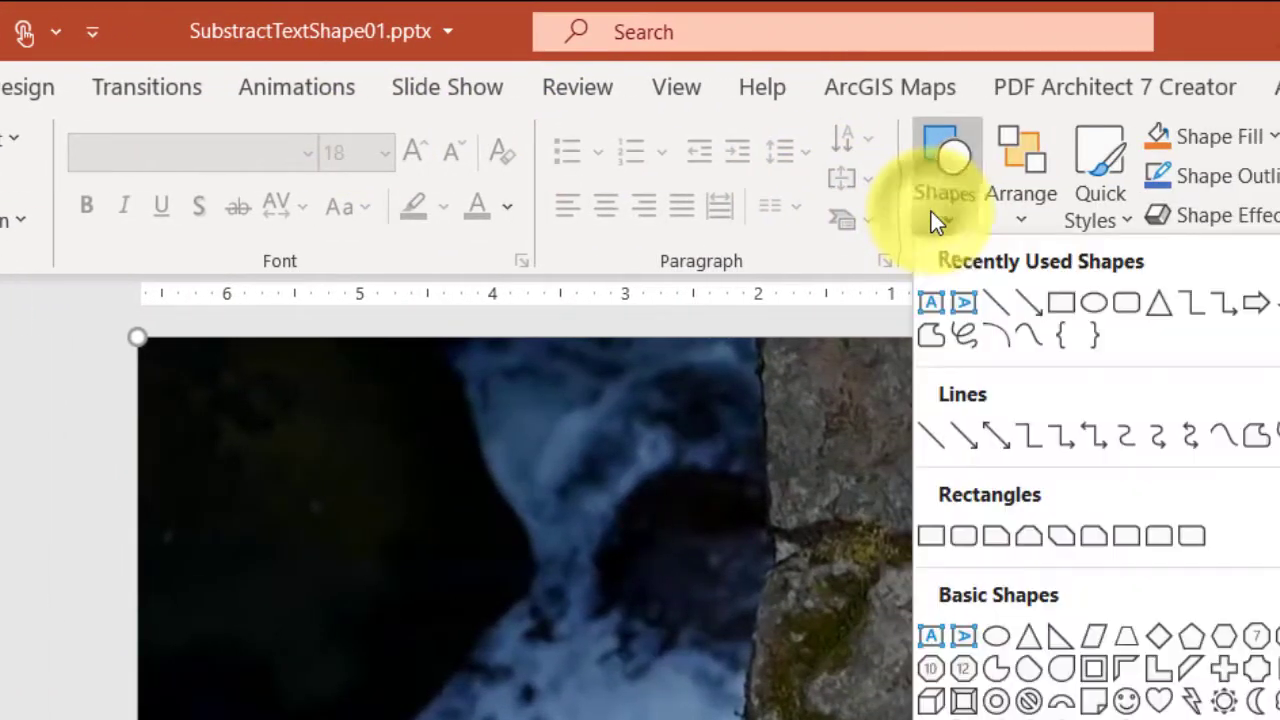
left_click(1059, 303)
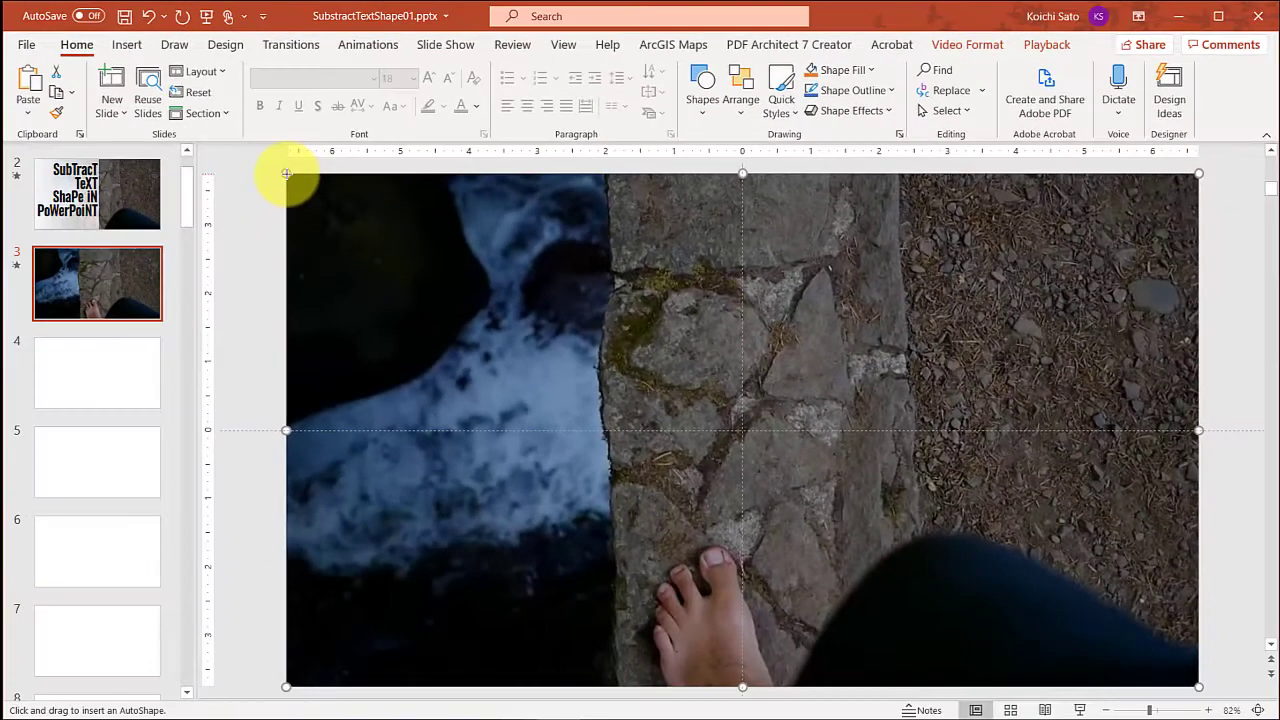
left_click_drag(286, 174, 742, 687)
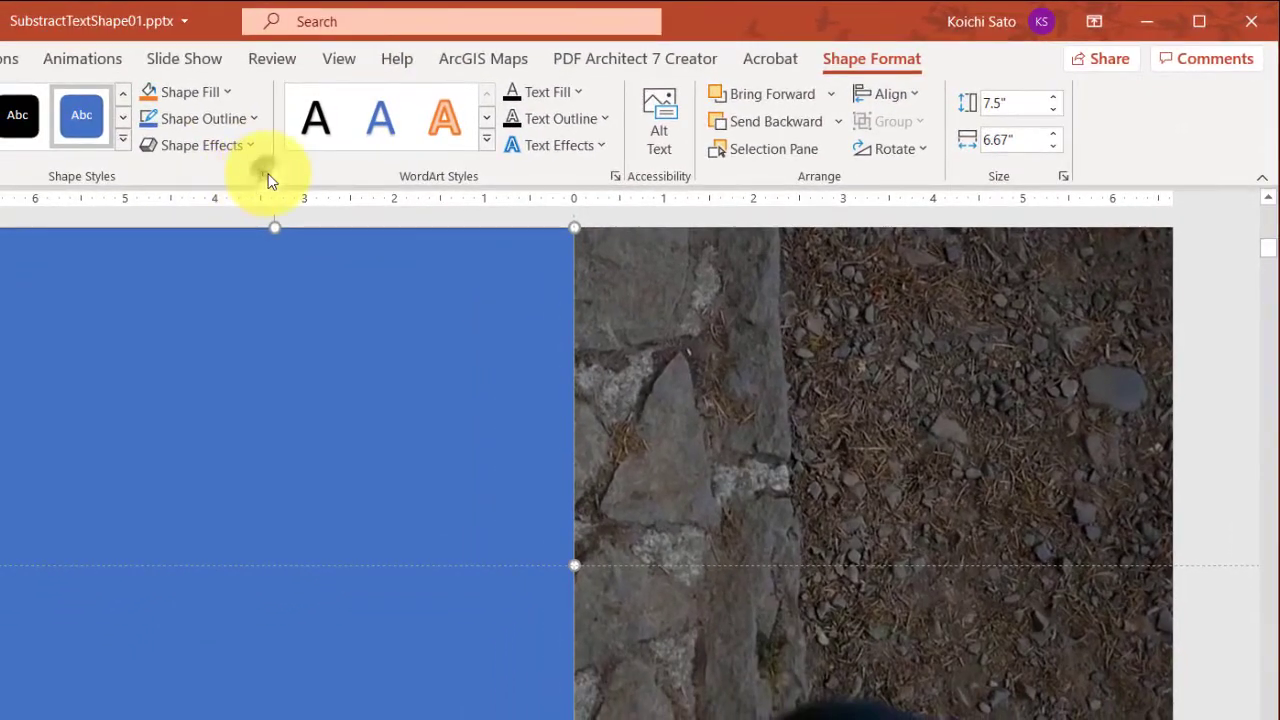
Remove the rectangle's outline and give it a solid white fill.
left_click(265, 177)
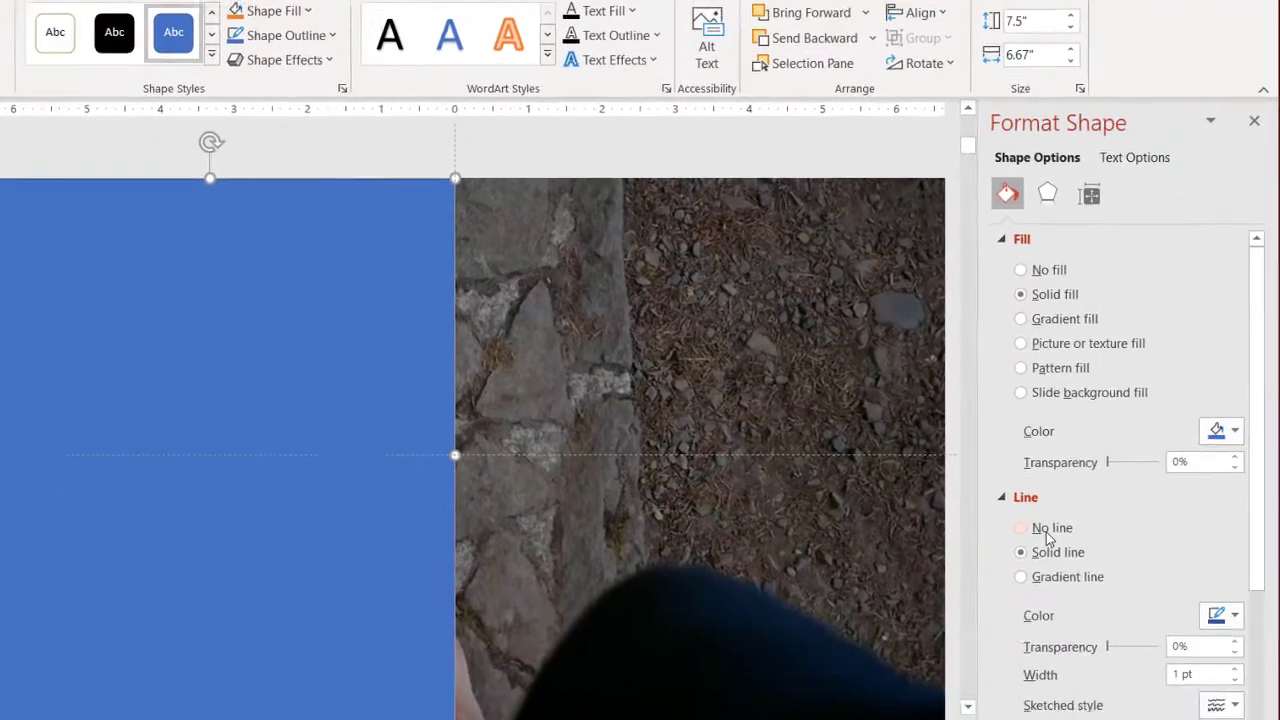
left_click(1033, 652)
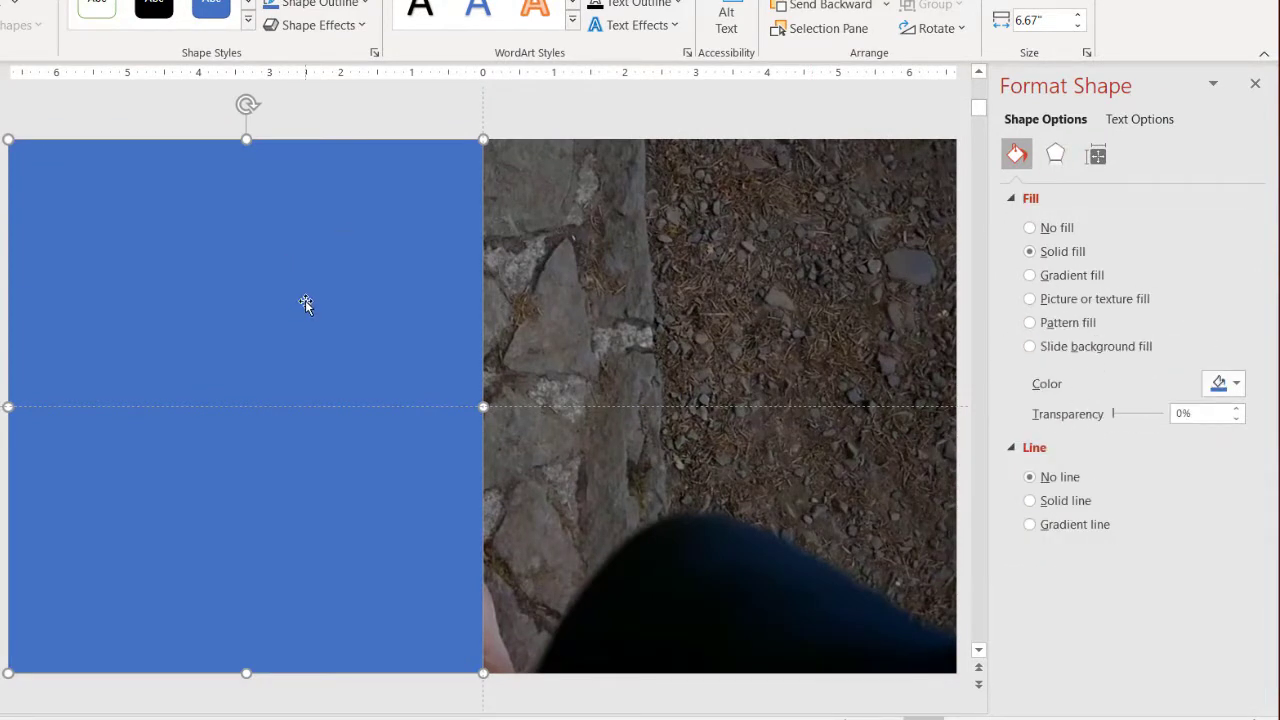
left_click(1220, 385)
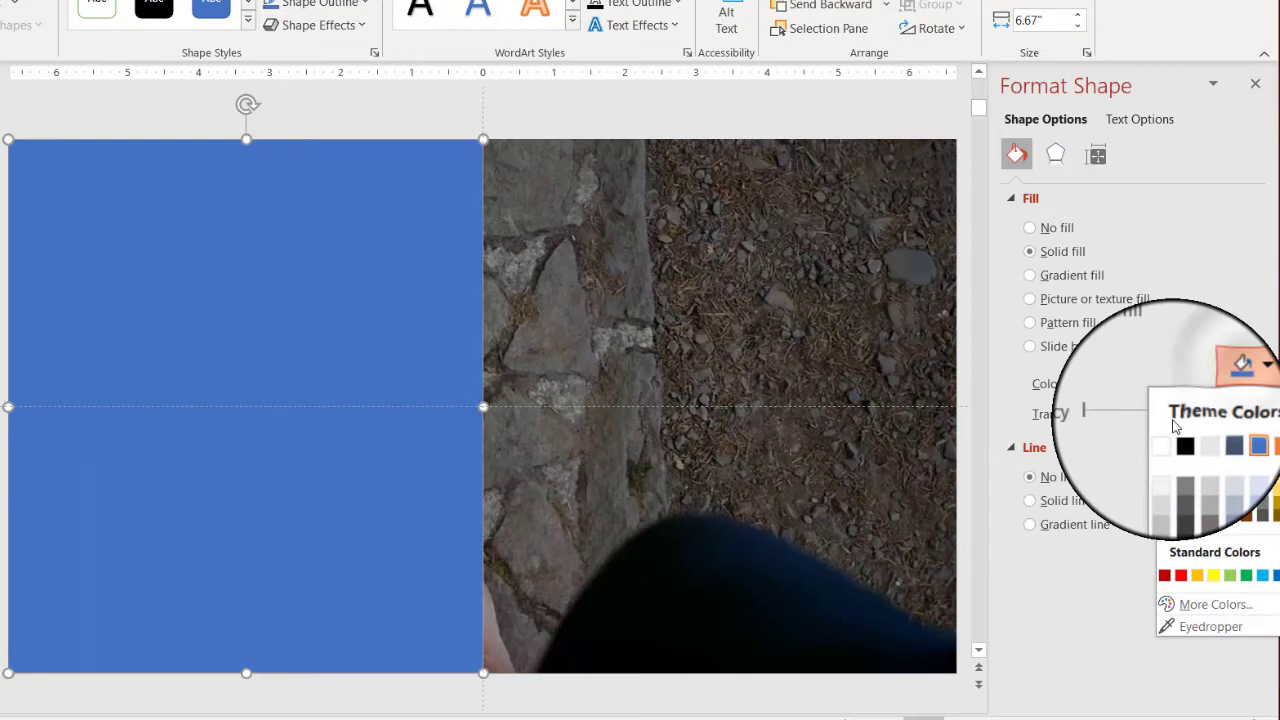
left_click(1136, 452)
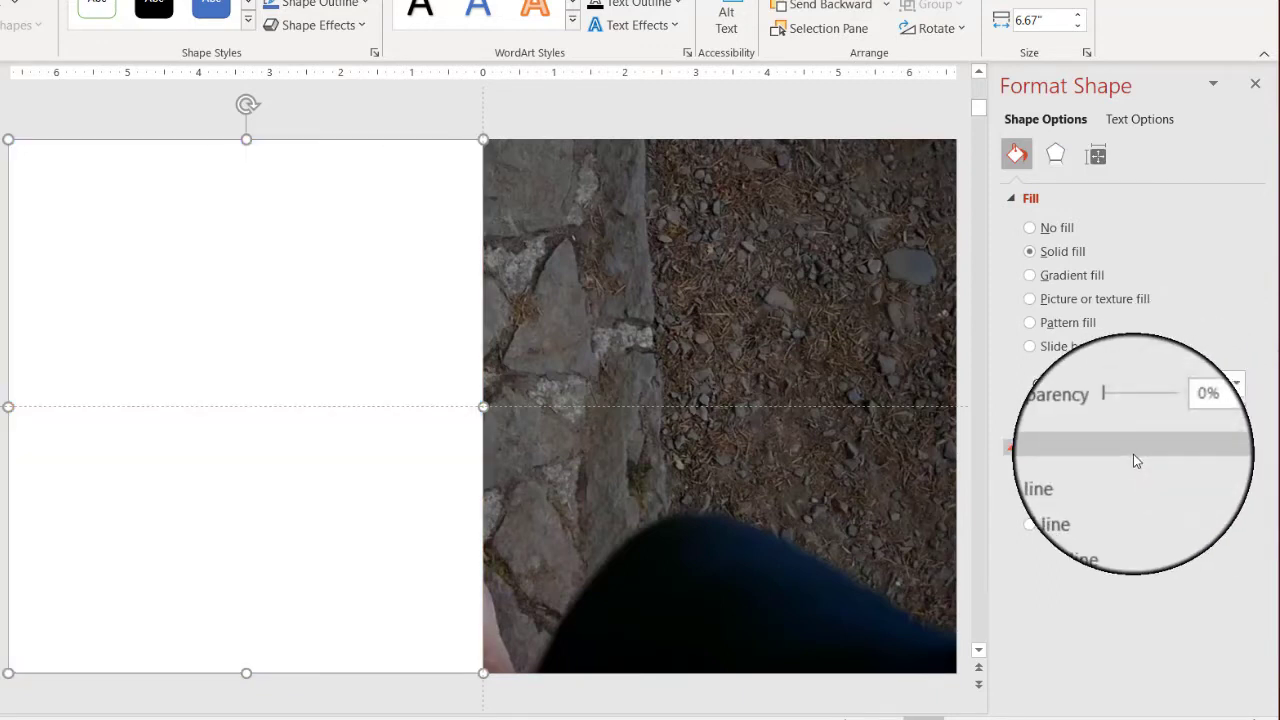
Change the rectangle to a linear gradient fill with the Linear Right direction.
left_click(1060, 275)
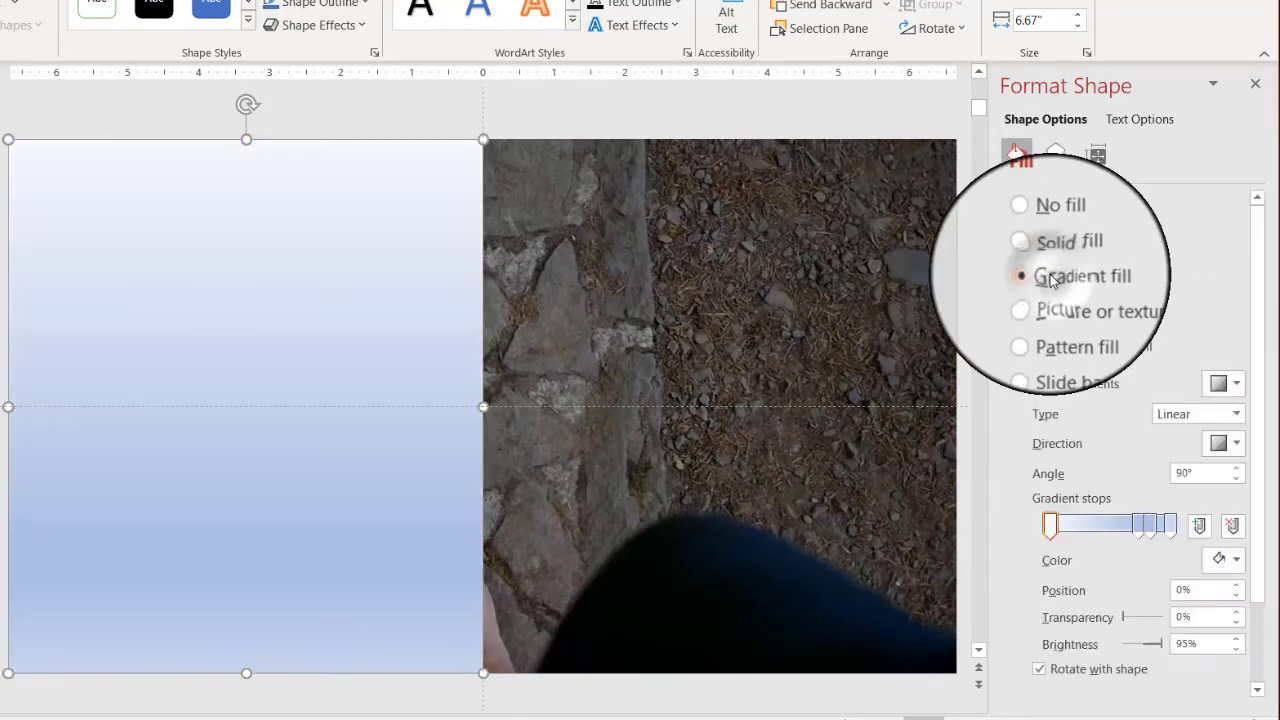
left_click(1233, 448)
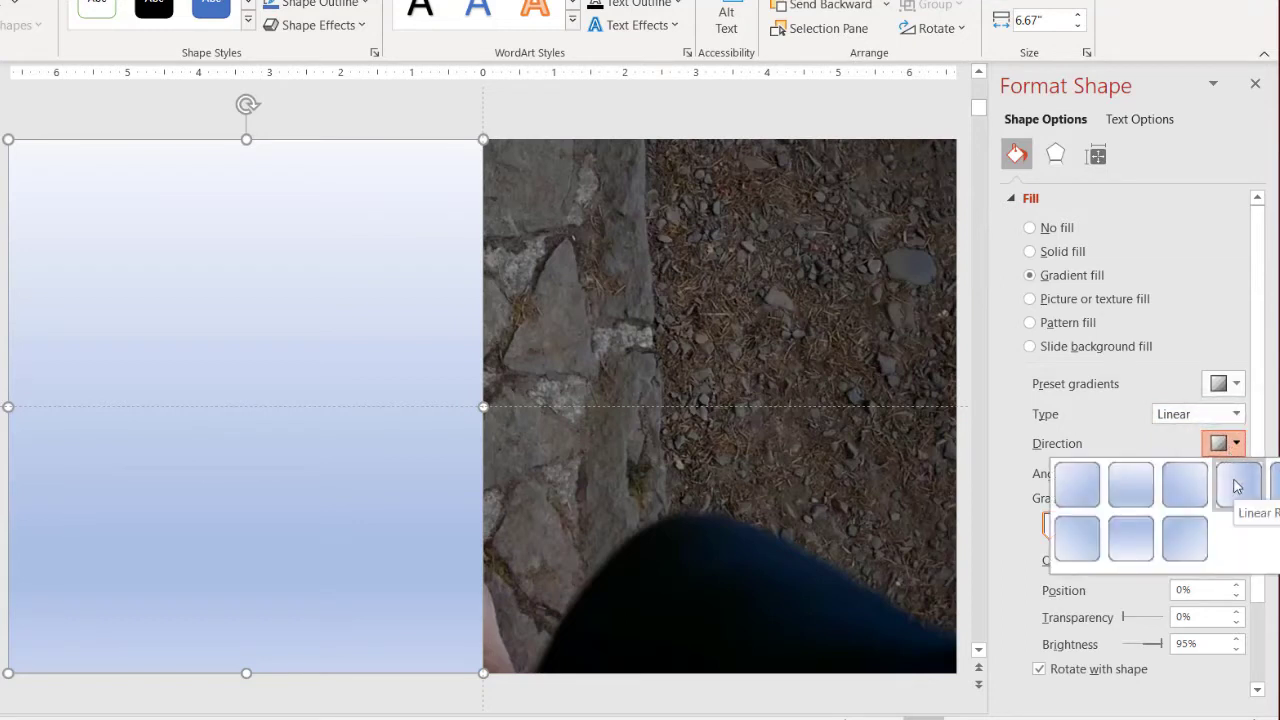
left_click(1236, 486)
Reduce the rectangle's gradient to three stops, keeping a single middle stop at 72%.
left_click(1141, 524)
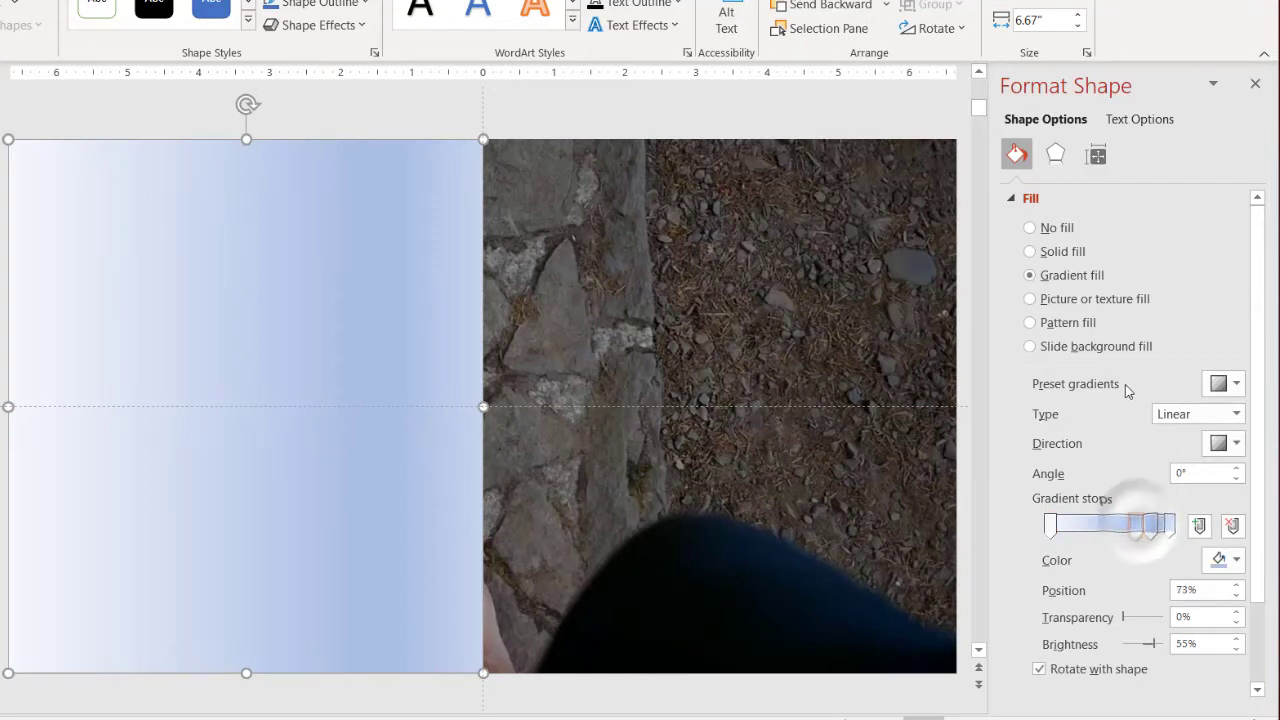
left_click_drag(1157, 526, 1110, 325)
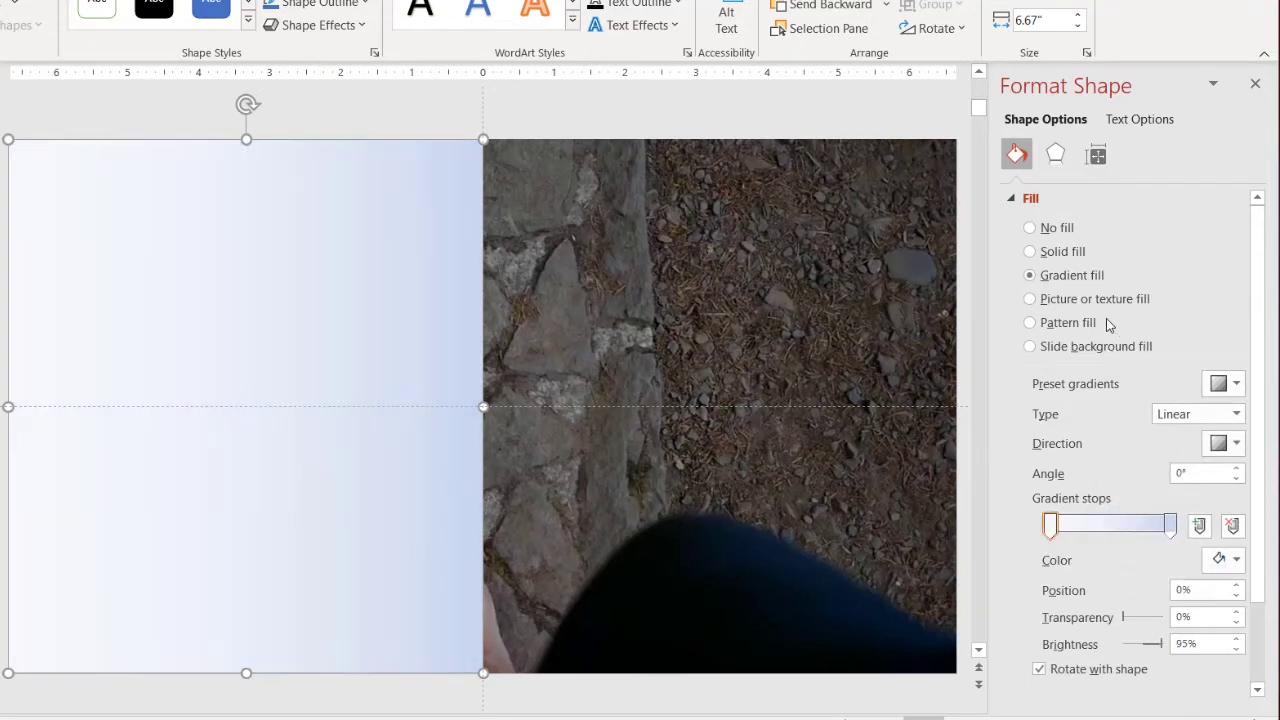
key("ctrl+z")
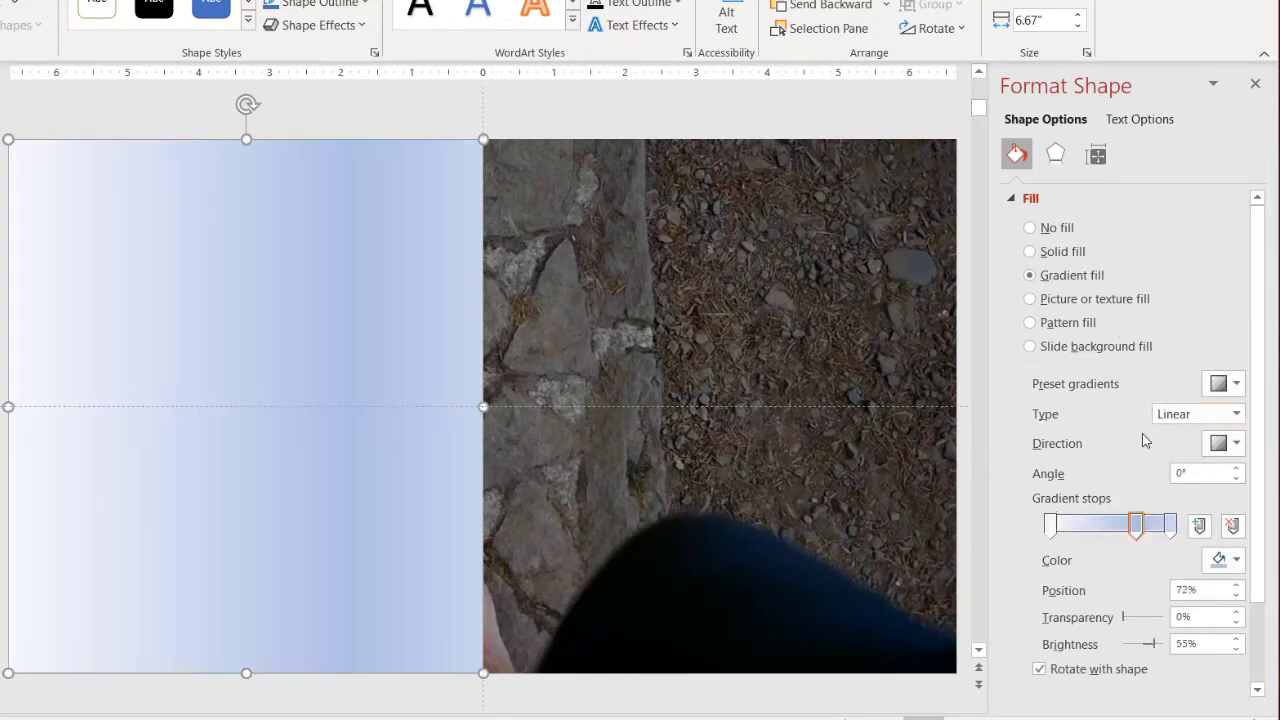
Check which part of the rectangle each of the three gradient stops controls.
left_click(1049, 527)
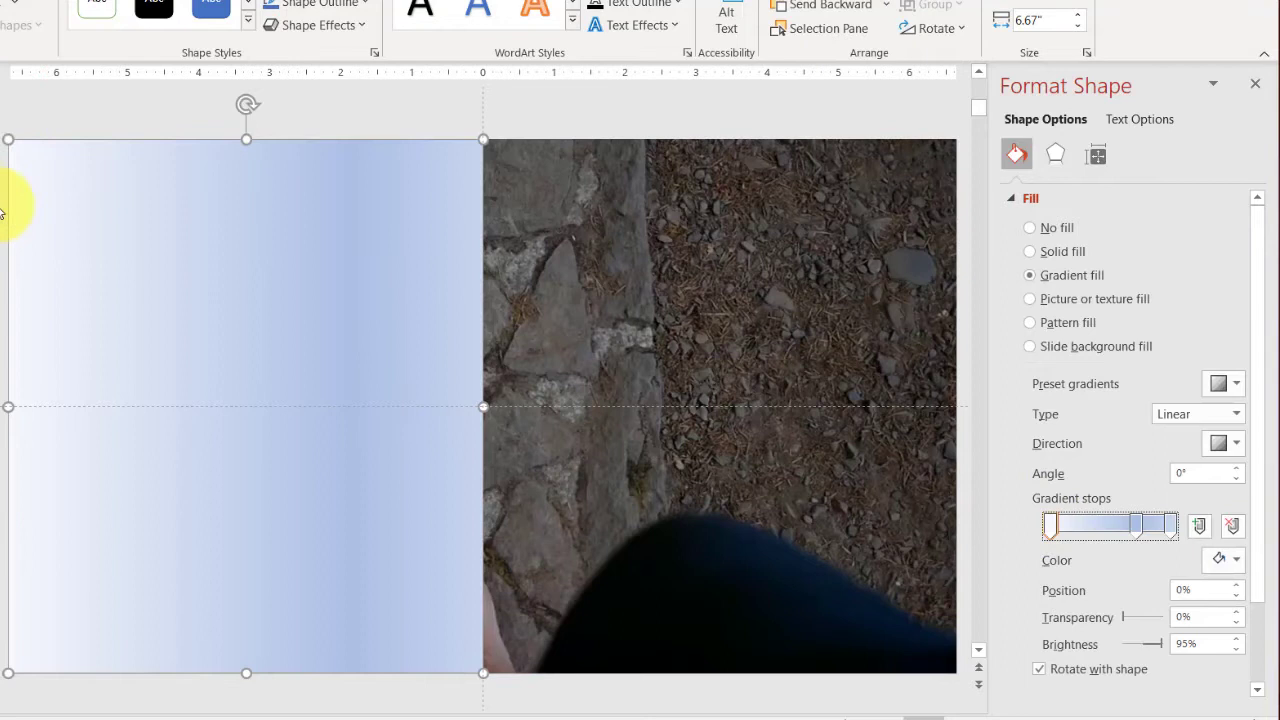
left_click(1171, 526)
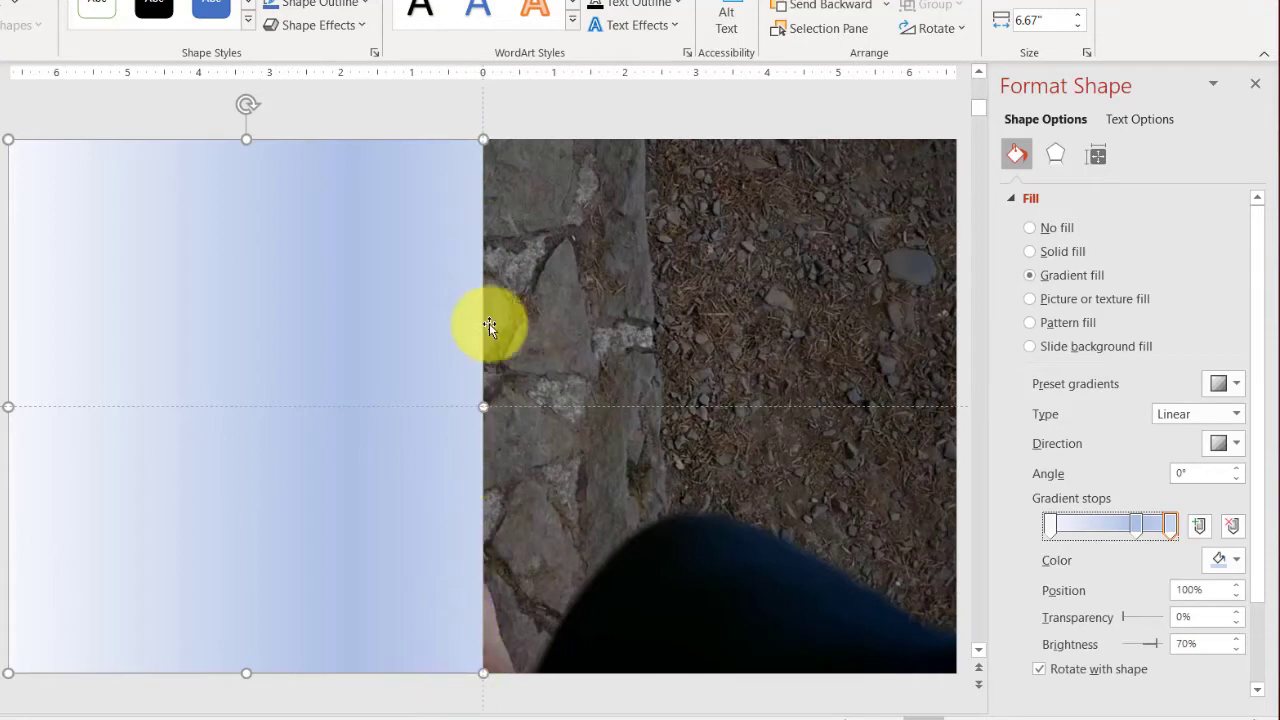
left_click(1136, 526)
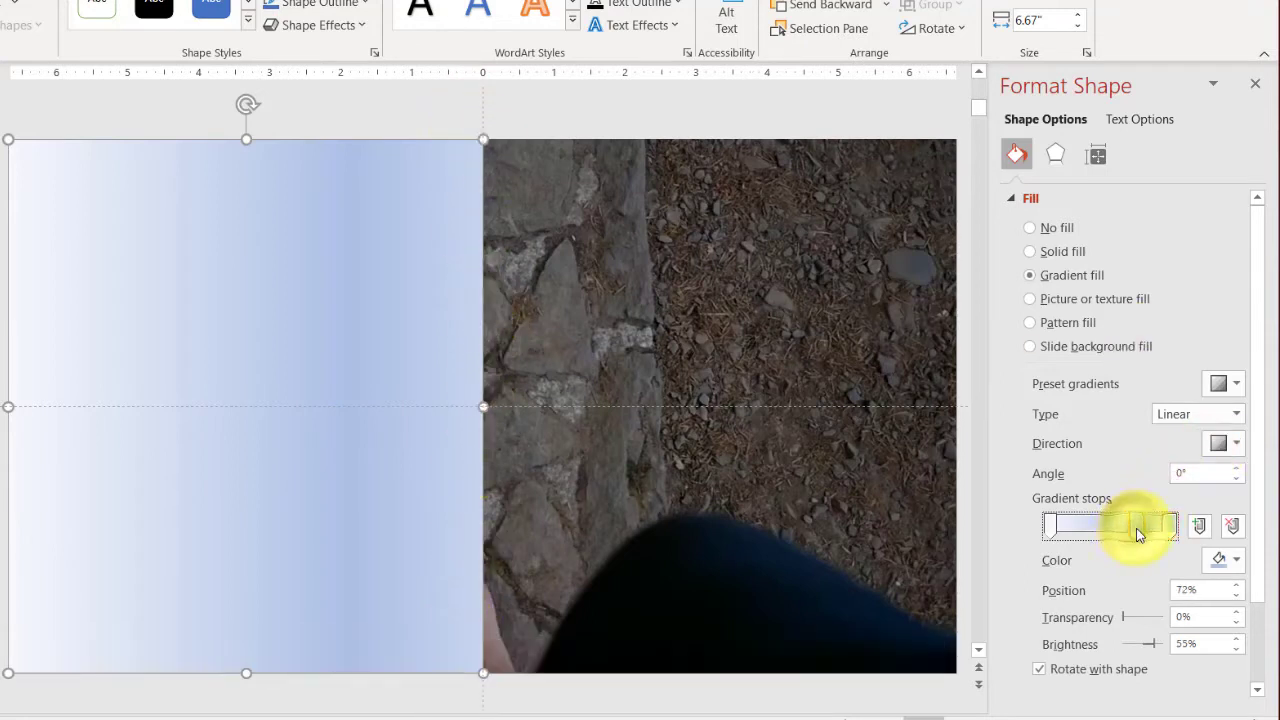
Set the first gradient stop at 0% to white, with its transparency kept at 0%.
left_click(1049, 532)
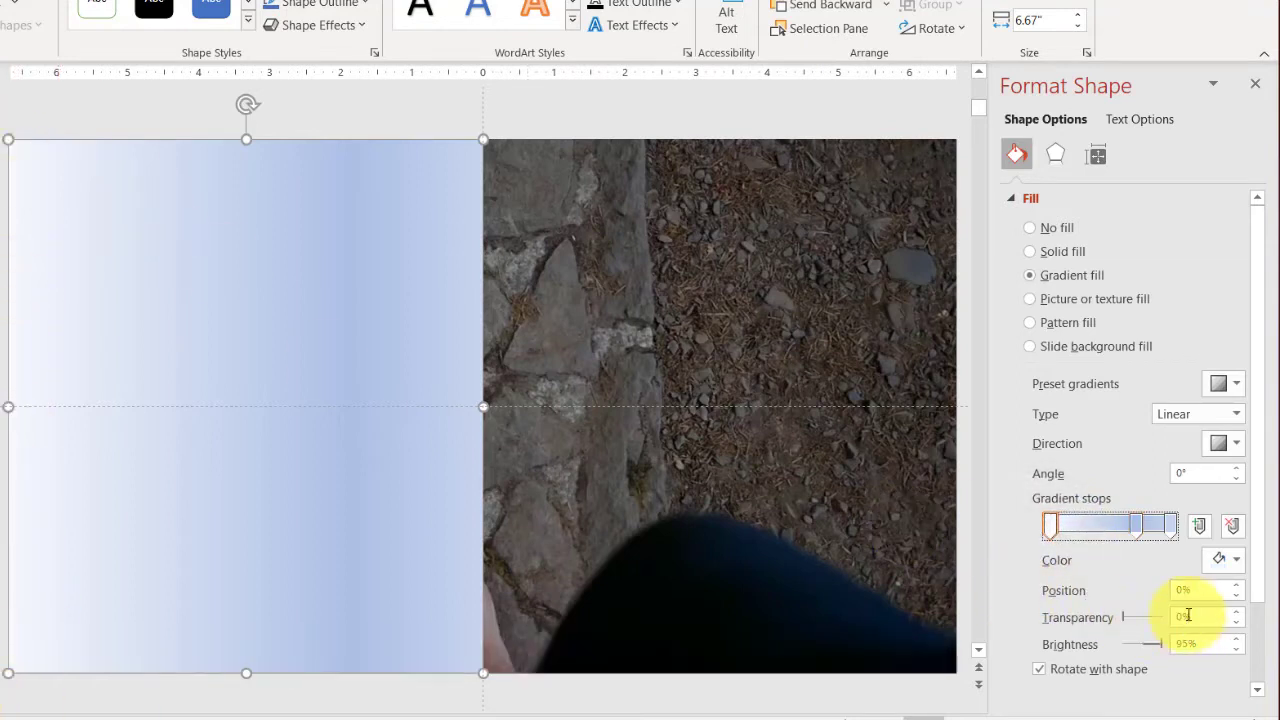
left_click(1228, 560)
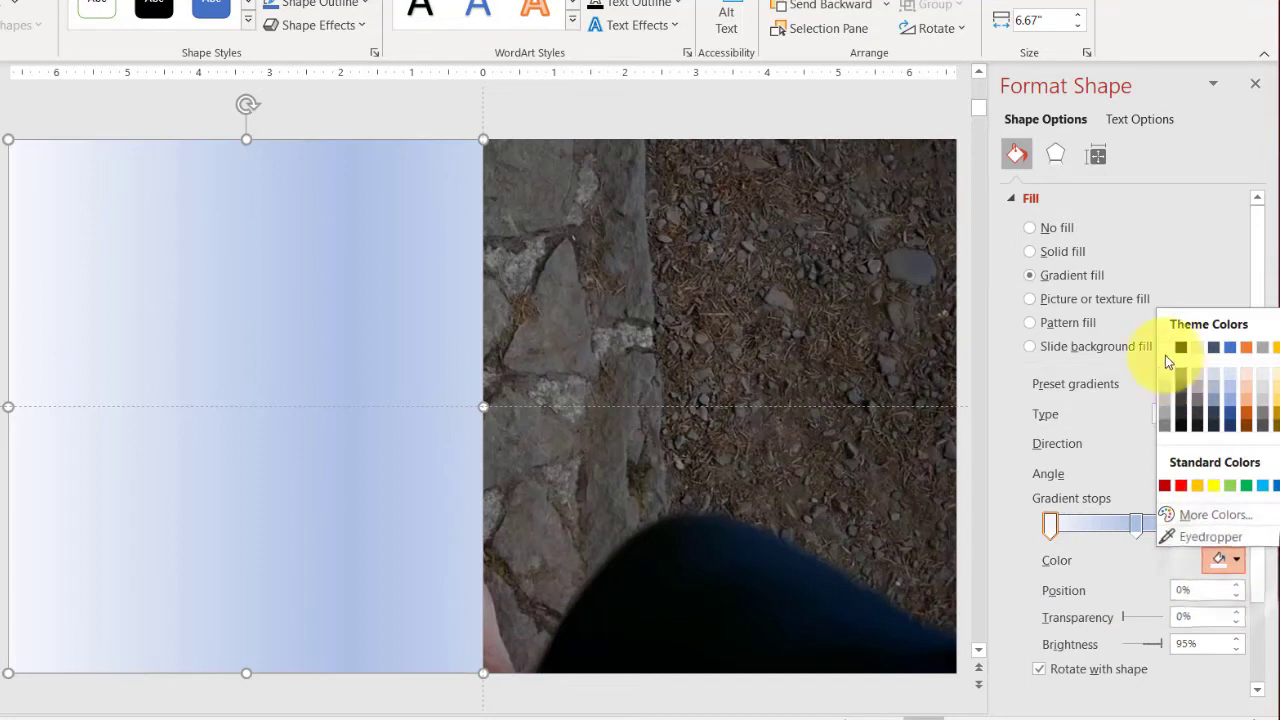
left_click(1165, 355)
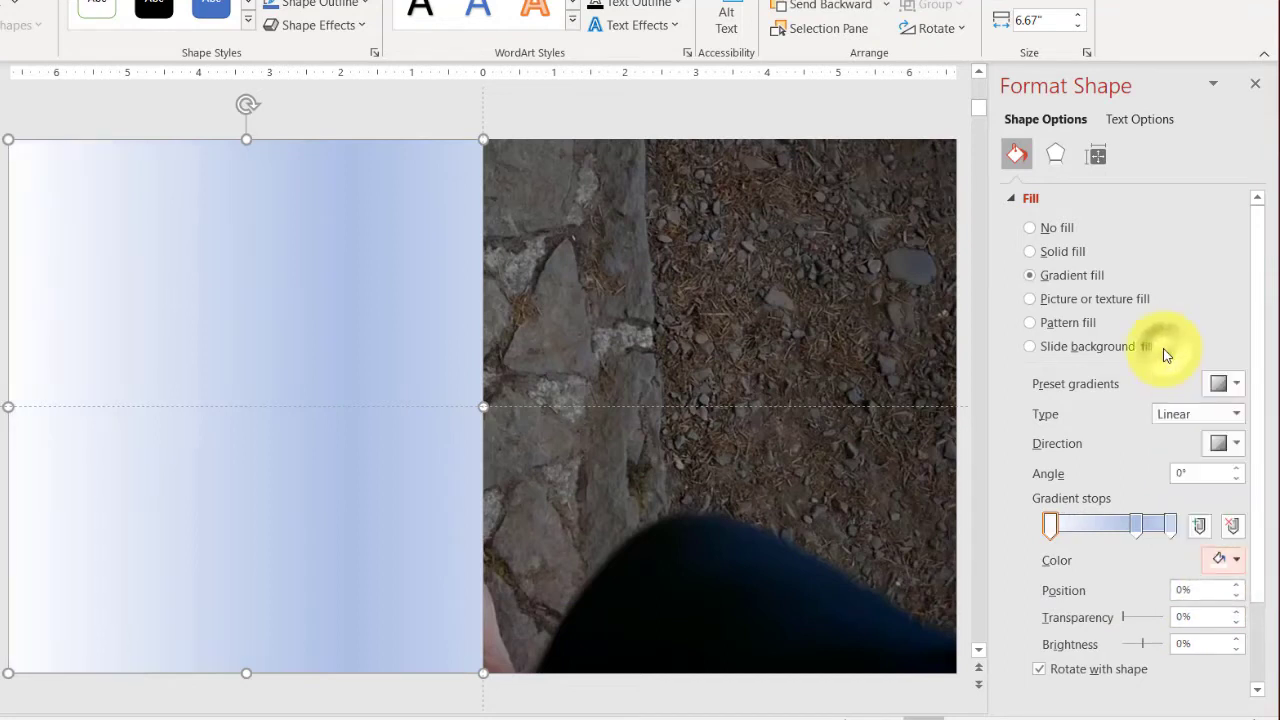
left_click(1121, 619)
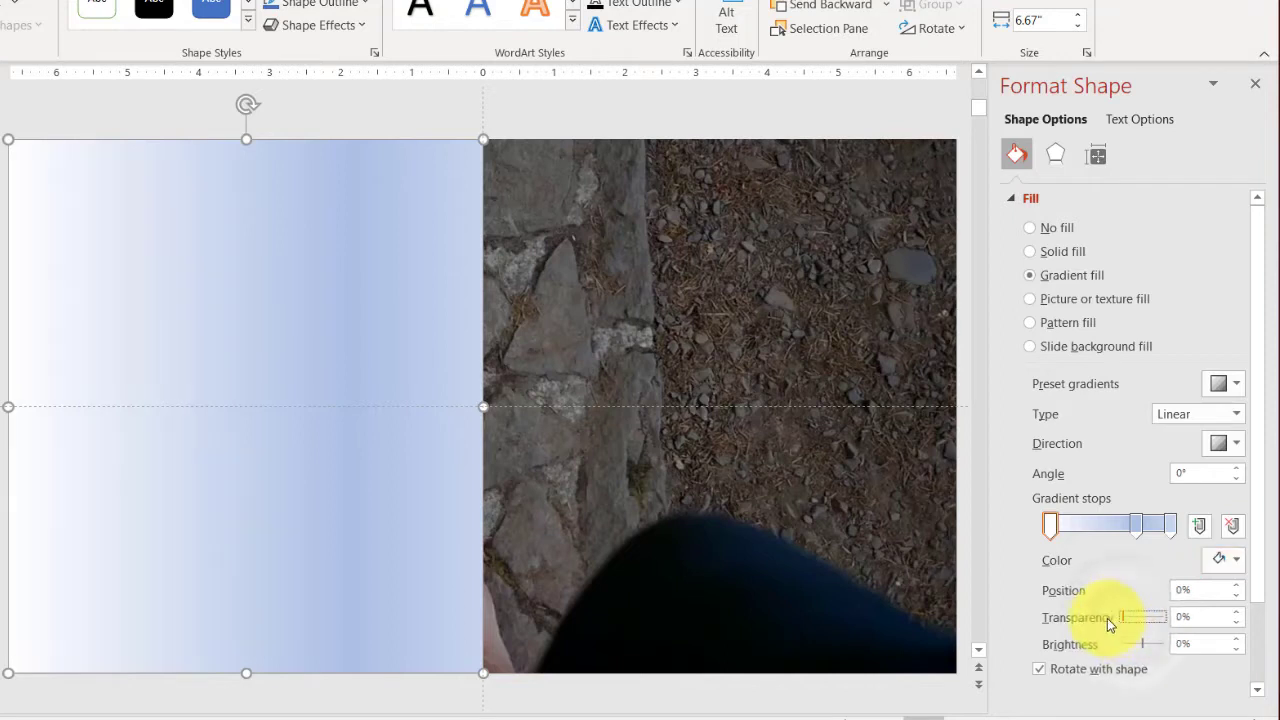
Set the color of the last gradient stop at 100% to white.
left_click(1174, 528)
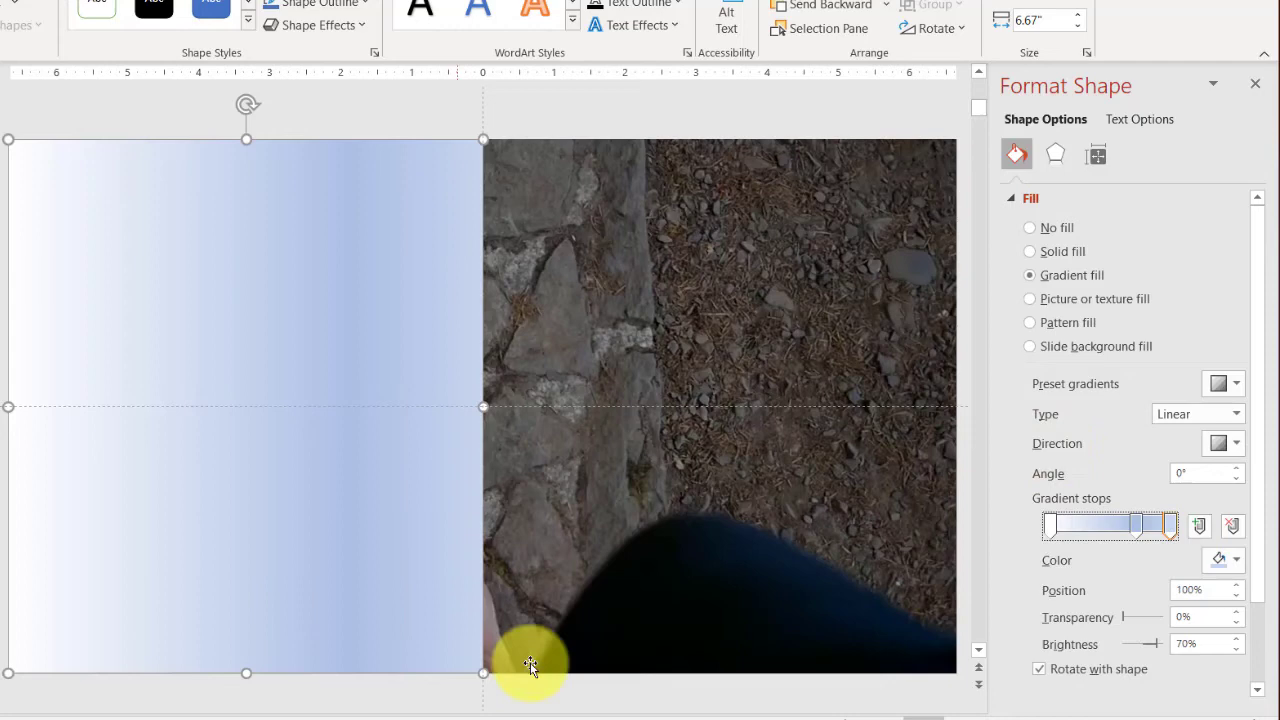
left_click(1228, 562)
left_click(1166, 350)
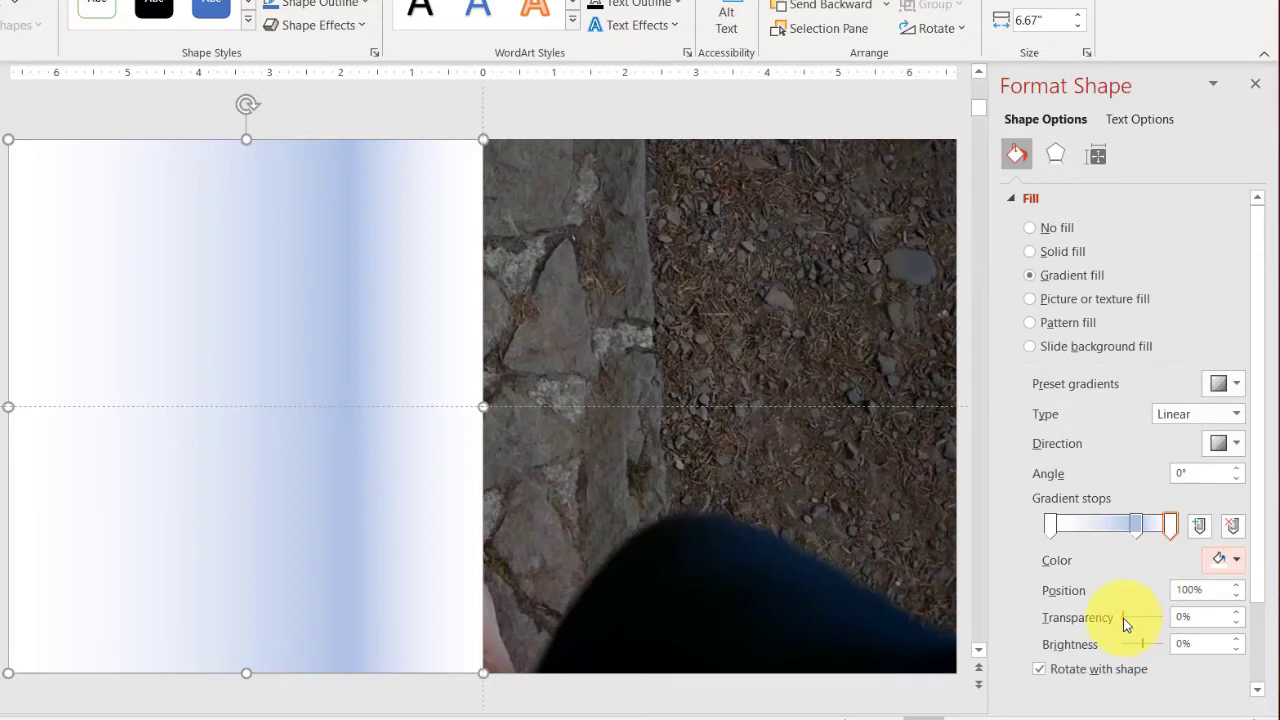
Set the last gradient stop's transparency to 22%, and make the middle stop at 72% white with 5% transparency.
left_click_drag(1123, 618, 1136, 624)
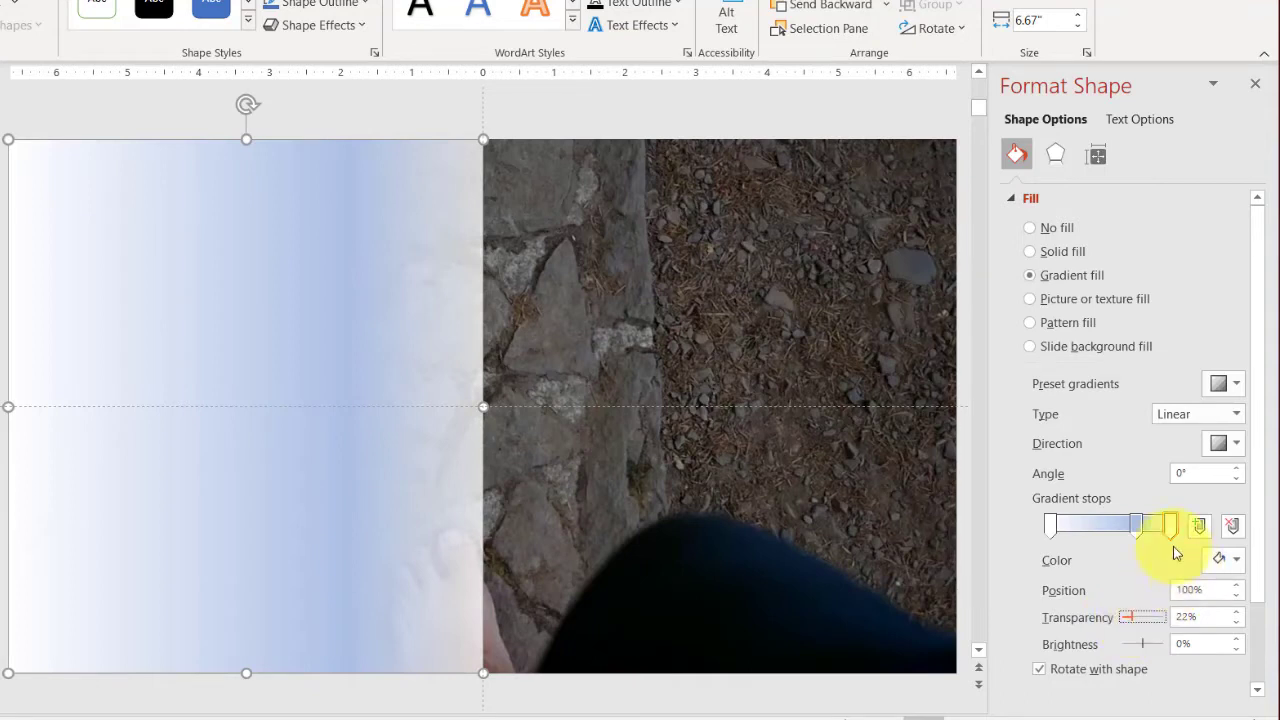
left_click(1137, 524)
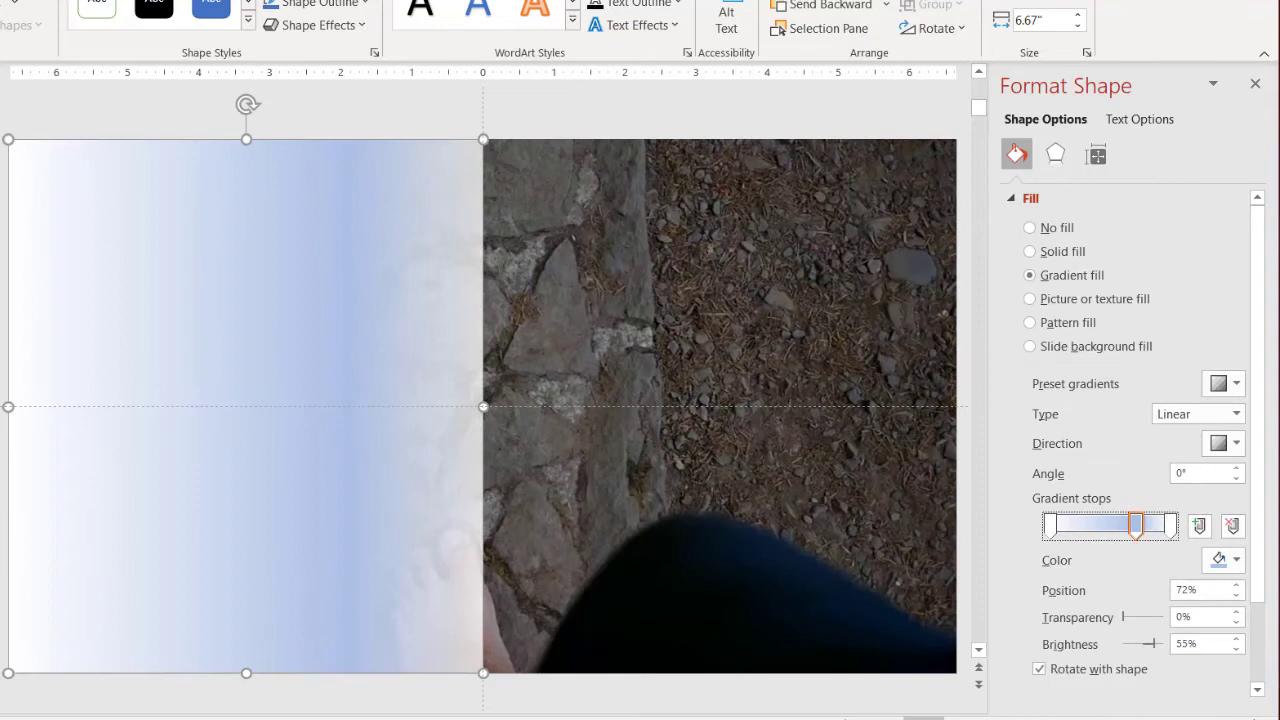
left_click(1228, 563)
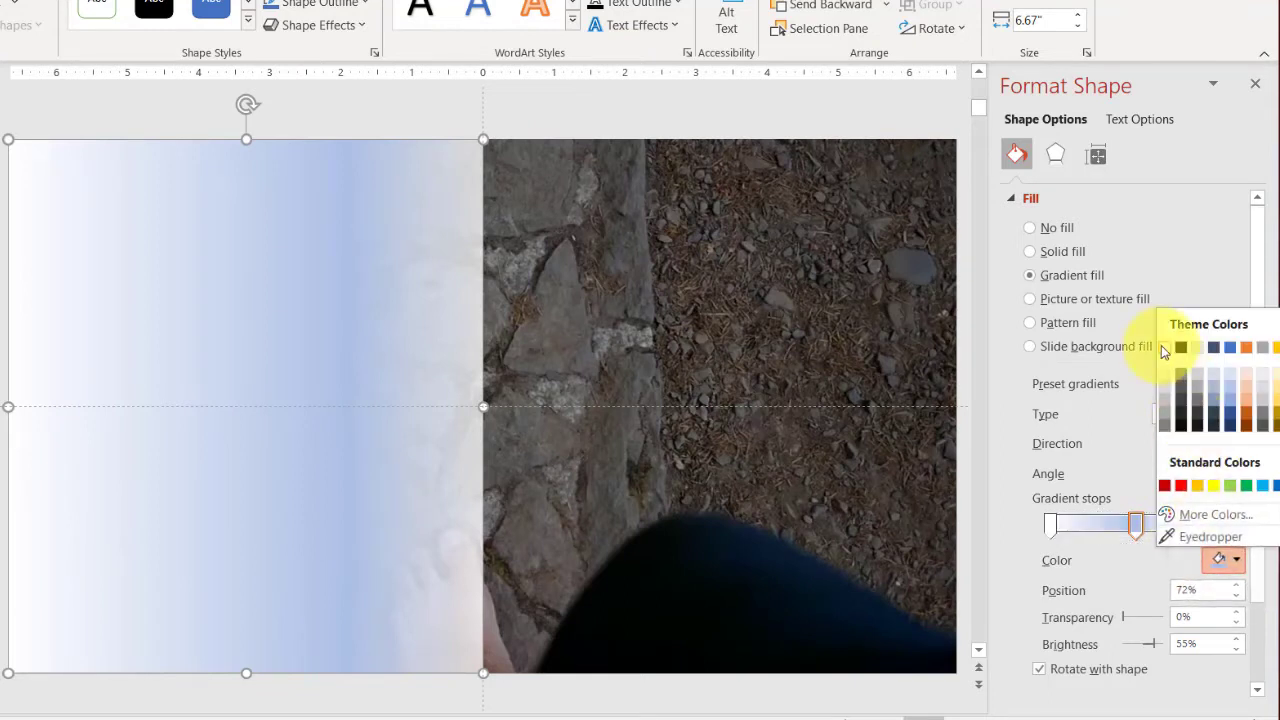
left_click(1162, 346)
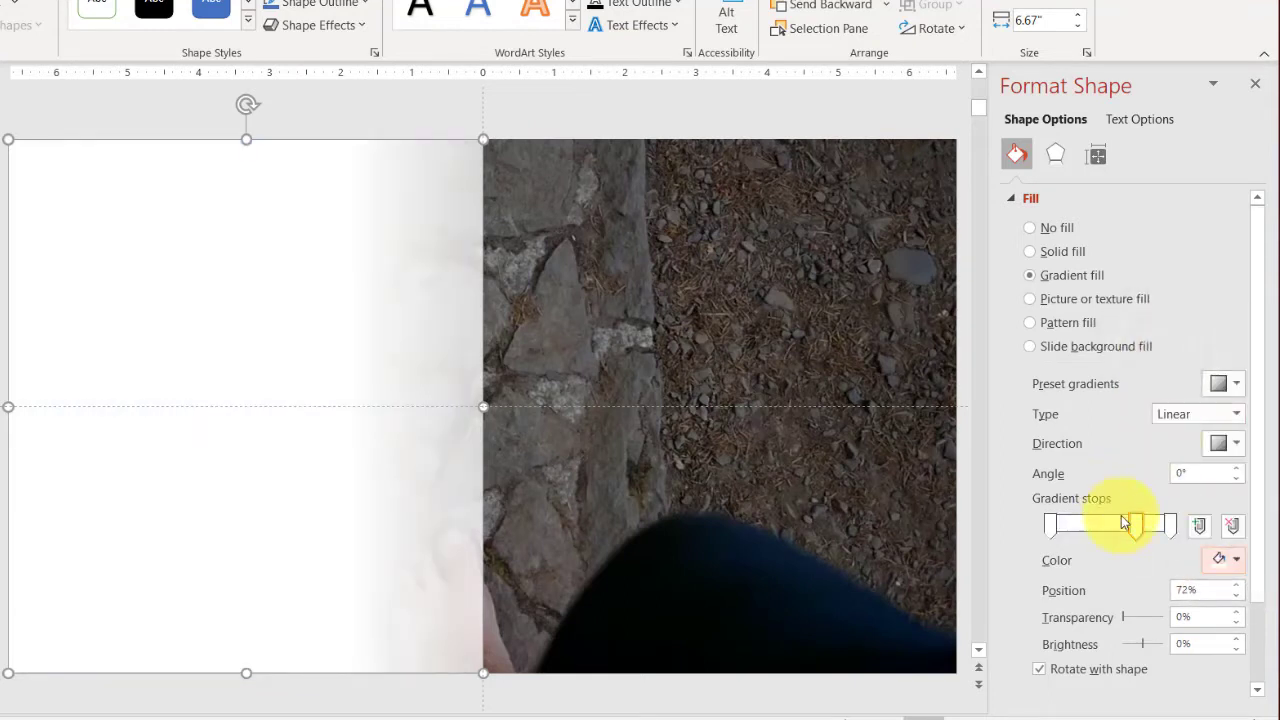
left_click(1196, 615)
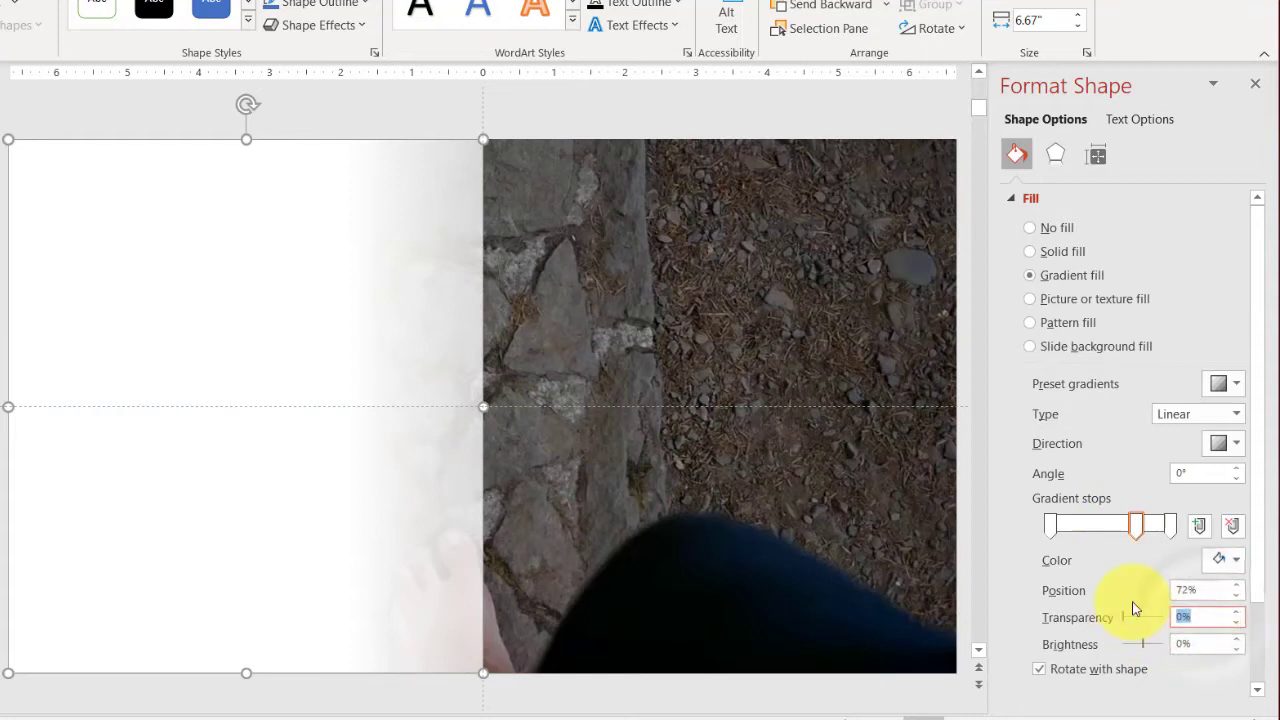
type("5")
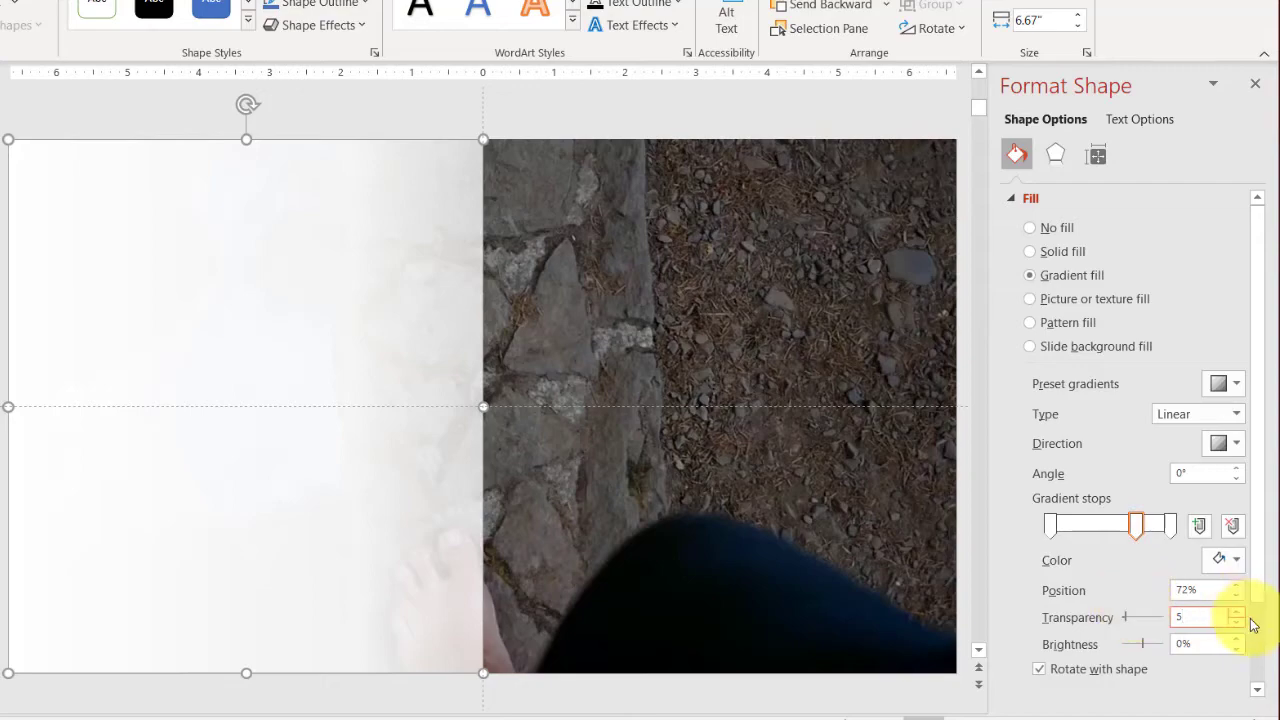
key("Return")
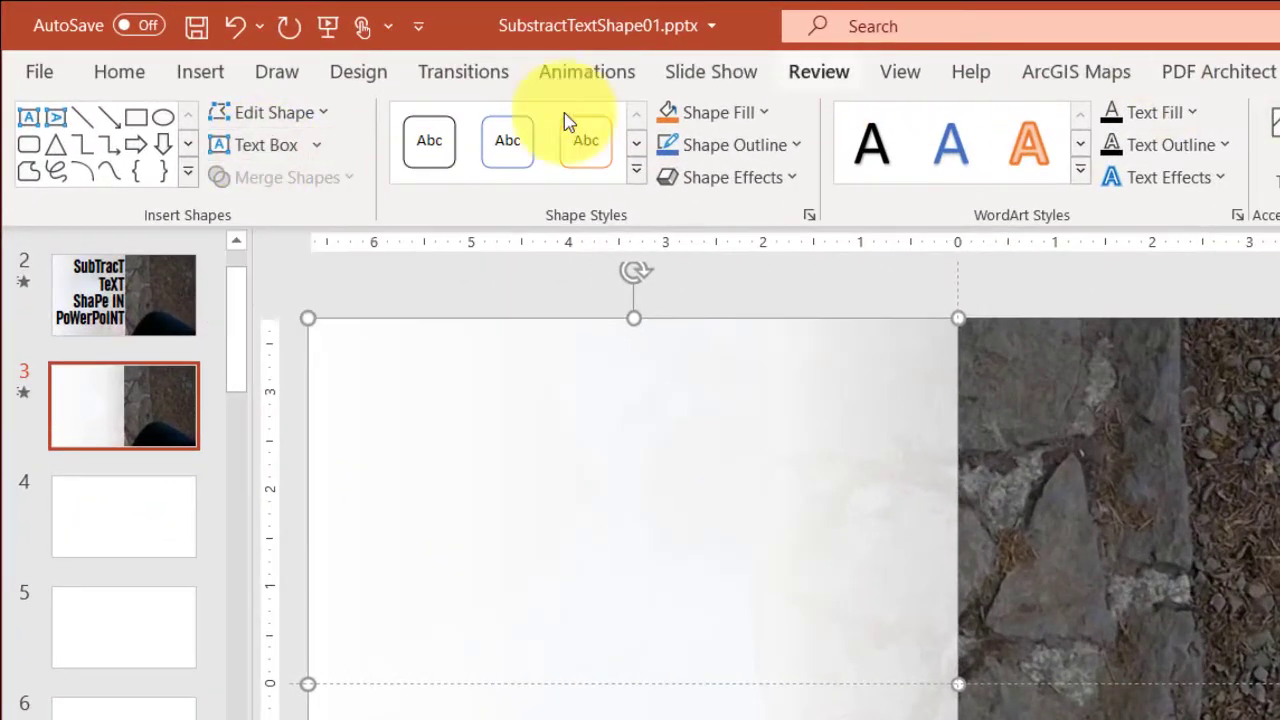
Add a text box across most of the white gradient rectangle containing the word TEXT.
left_click(141, 87)
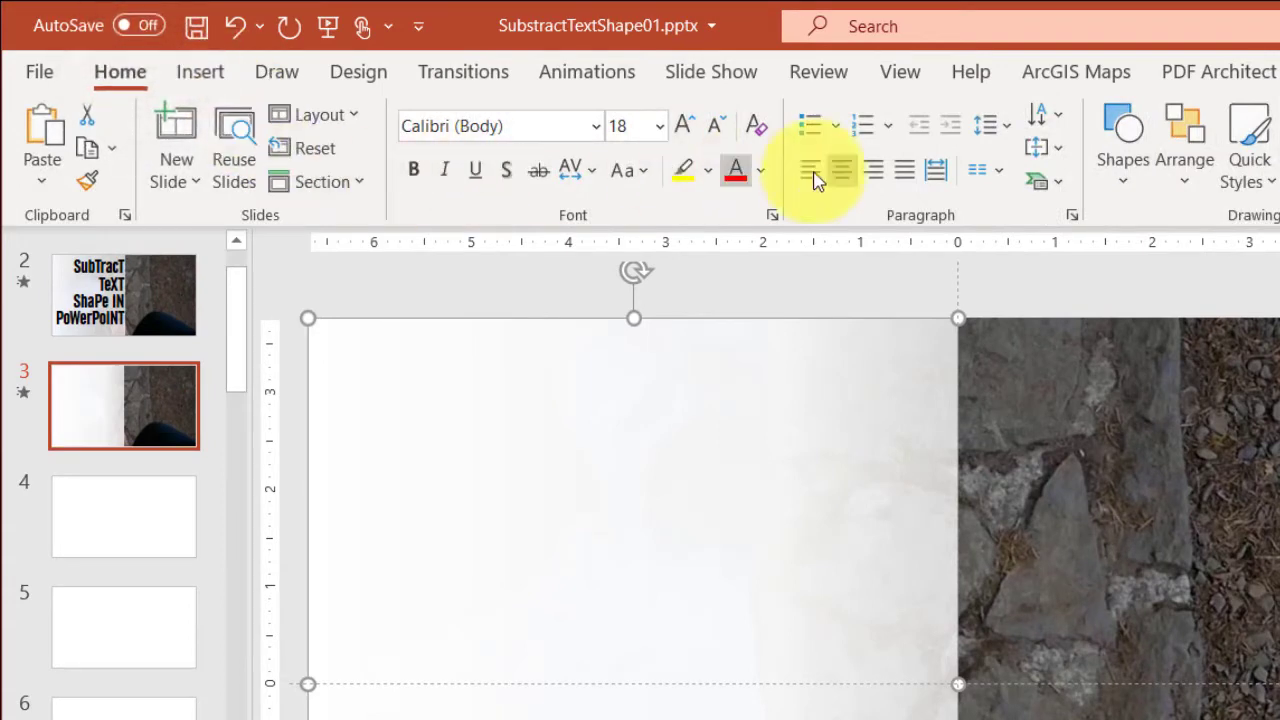
left_click(1121, 174)
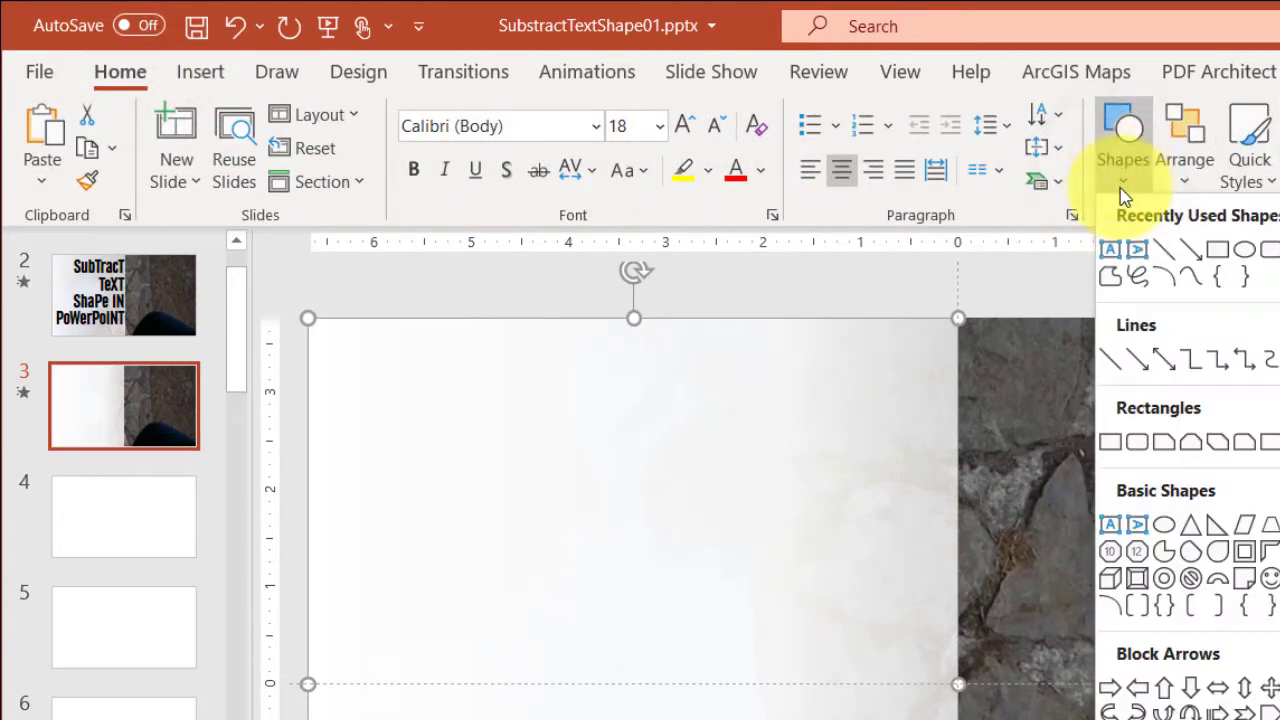
left_click(1110, 250)
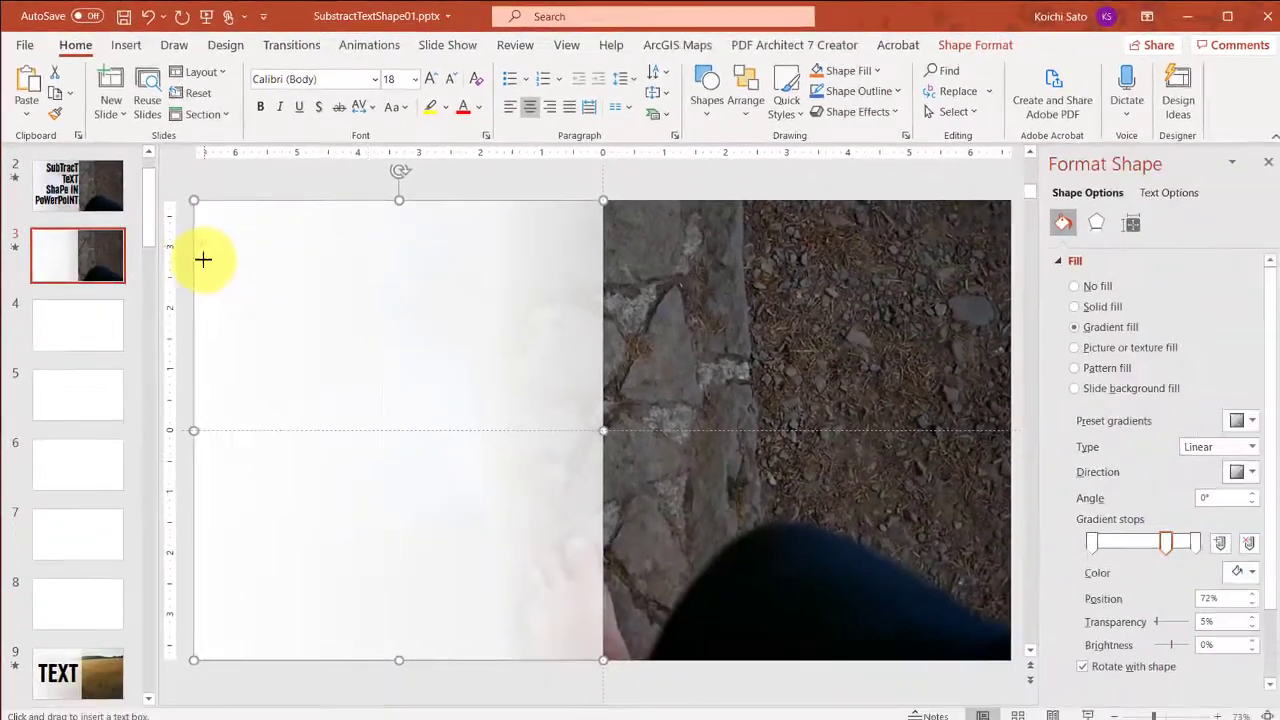
left_click_drag(285, 346, 833, 719)
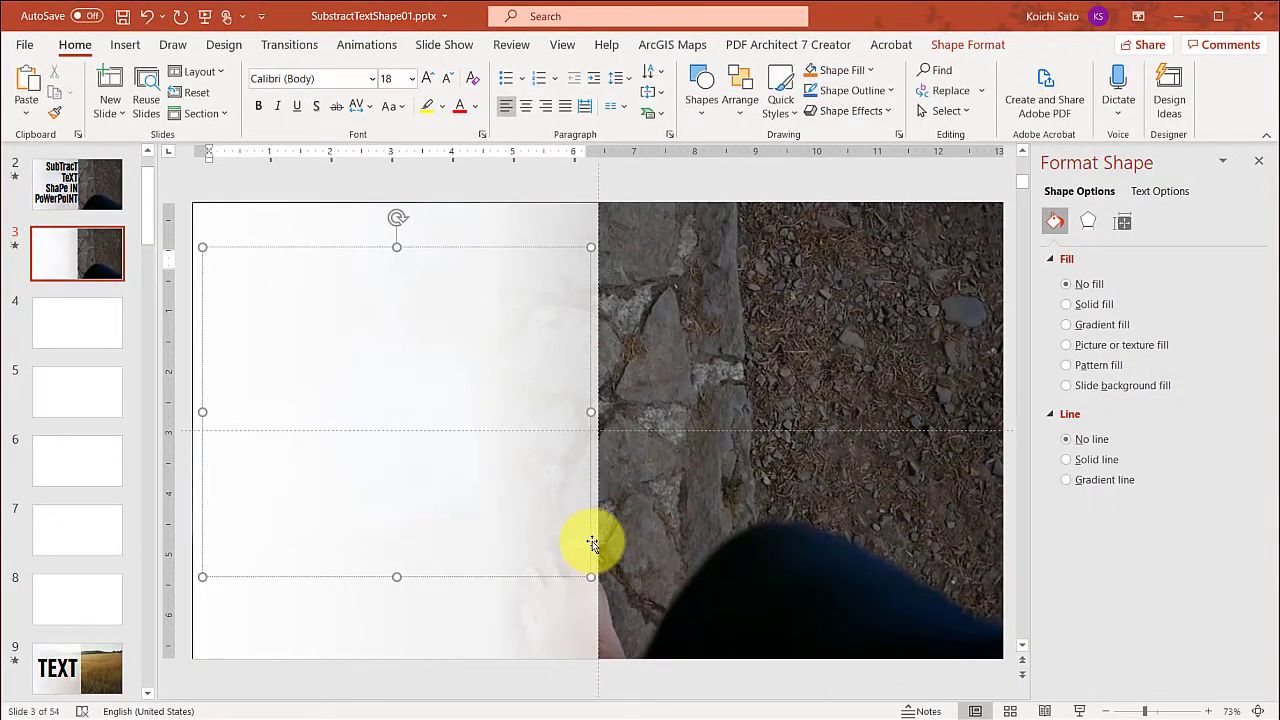
type("TEXT")
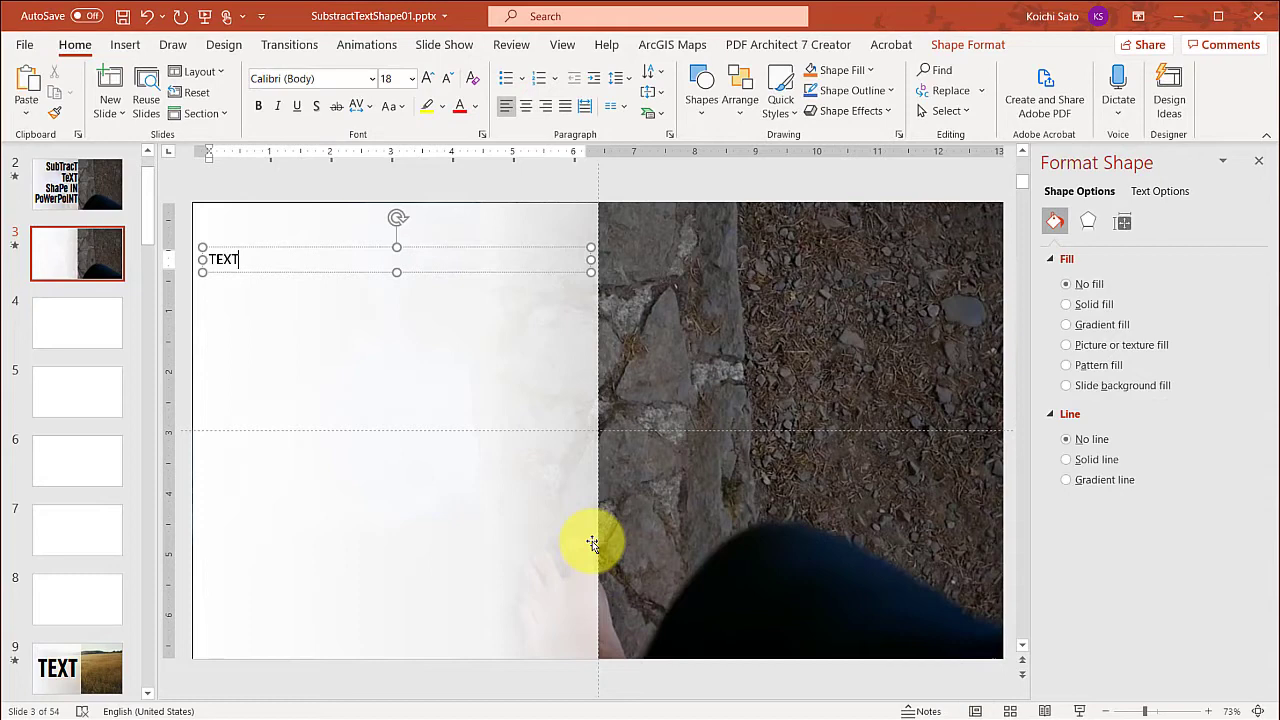
key("Escape")
Format the word TEXT in the URWGroteskConBol font at size 287 with centered alignment.
left_click(372, 78)
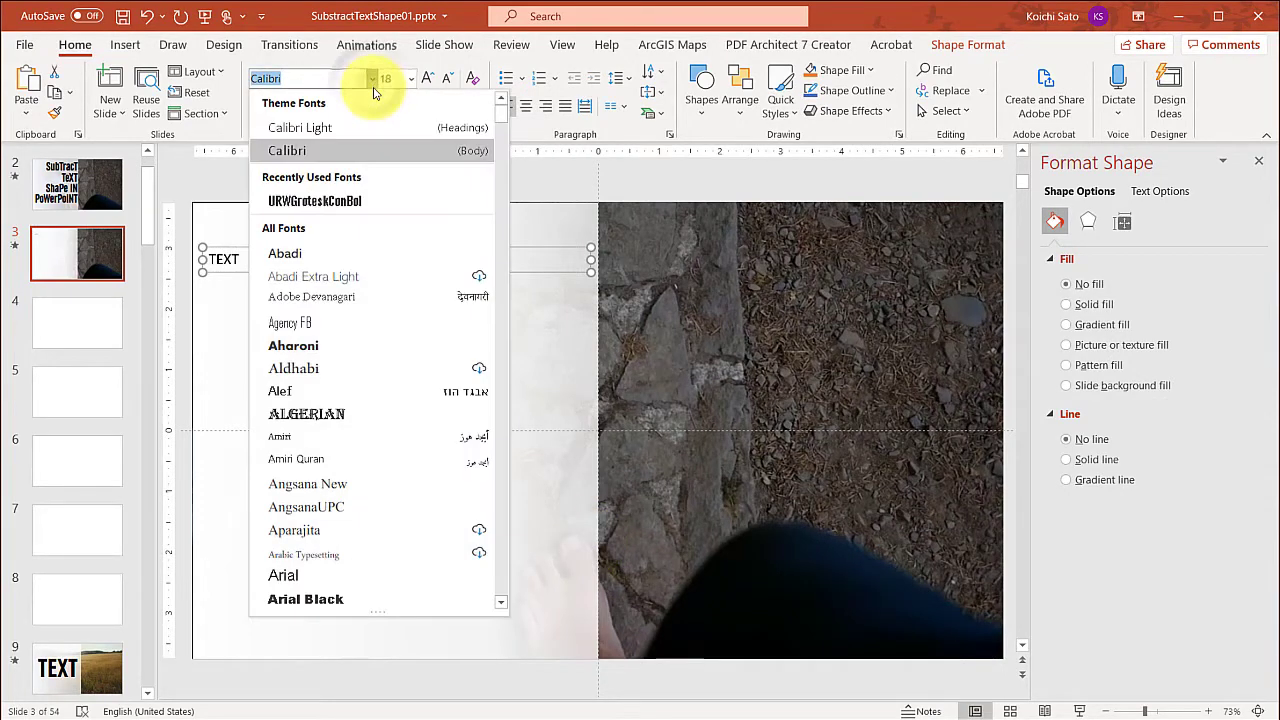
left_click(353, 203)
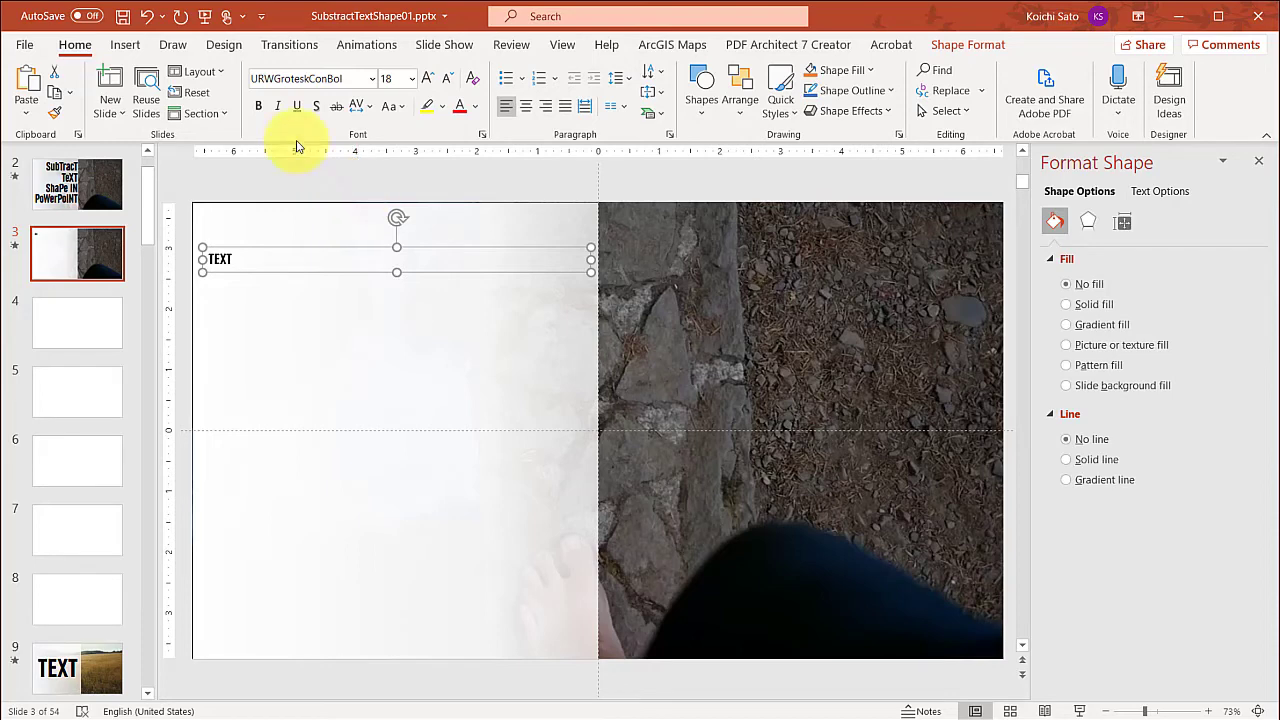
left_click(386, 77)
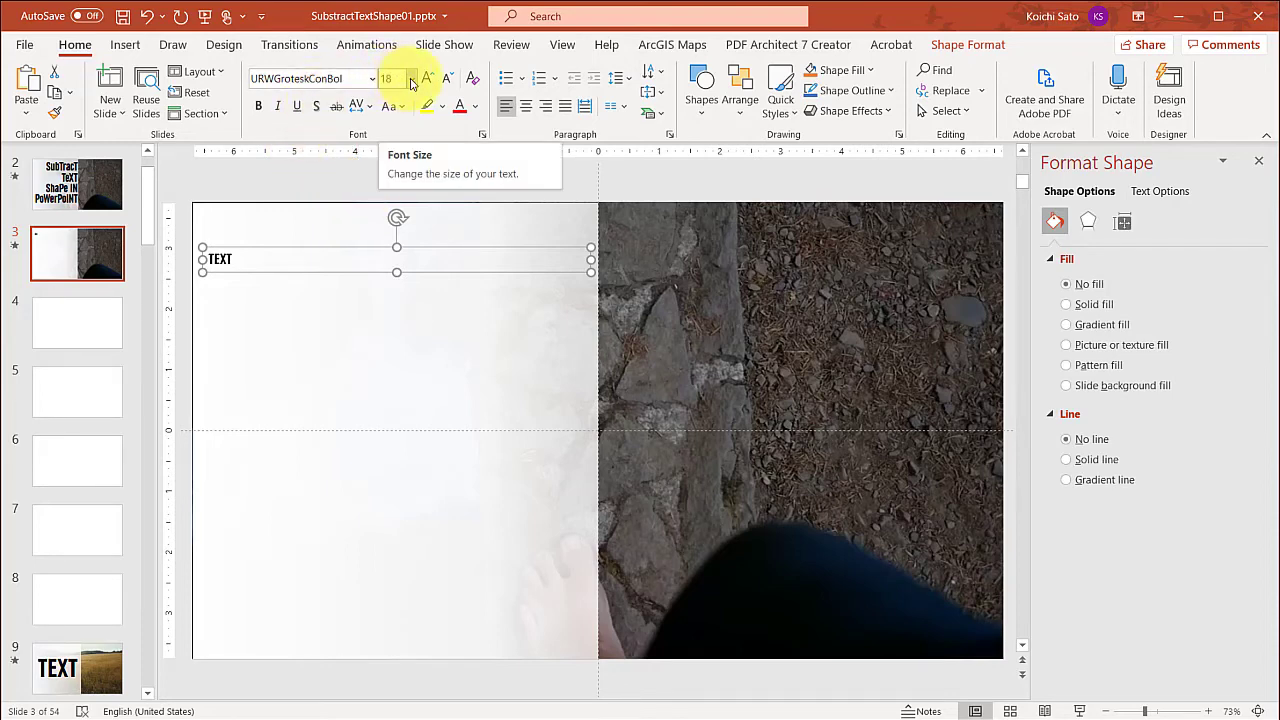
left_click(427, 78)
left_click(427, 78)
left_click(427, 78)
left_click(427, 78)
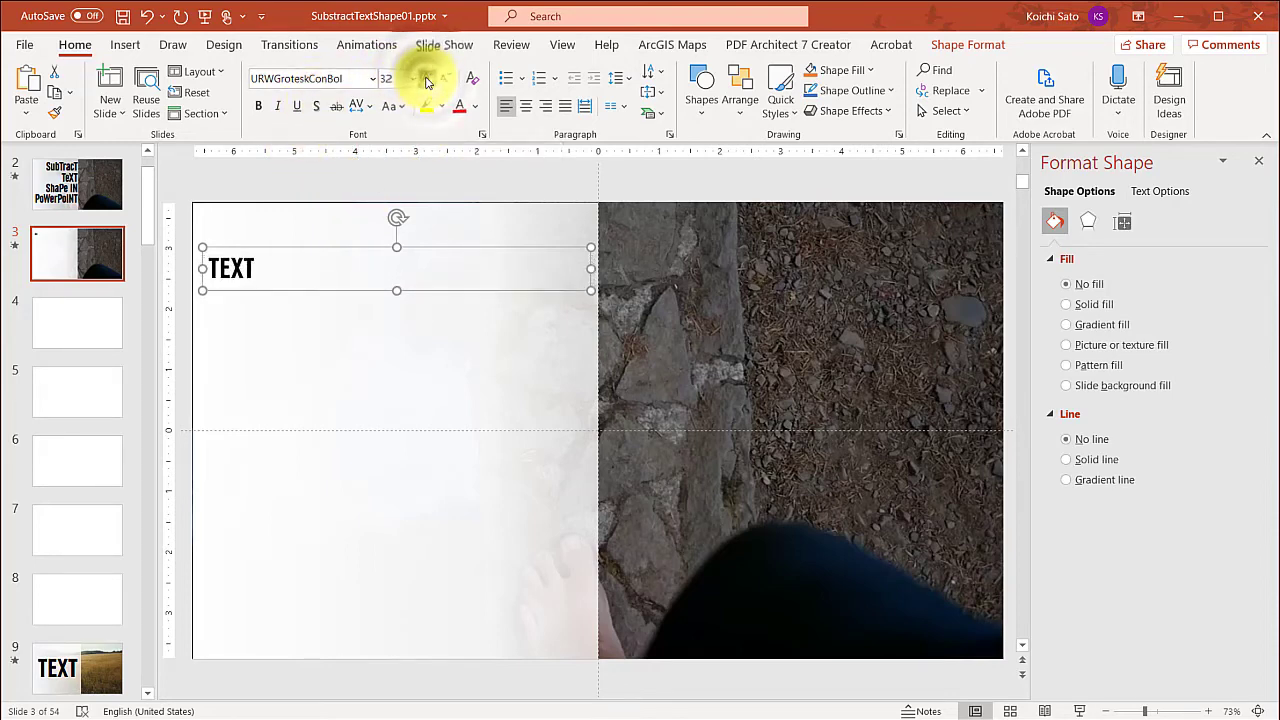
left_click(427, 78)
left_click(427, 78)
left_click(427, 78)
left_click(427, 78)
left_click(427, 78)
left_click(427, 78)
left_click(427, 78)
left_click(427, 78)
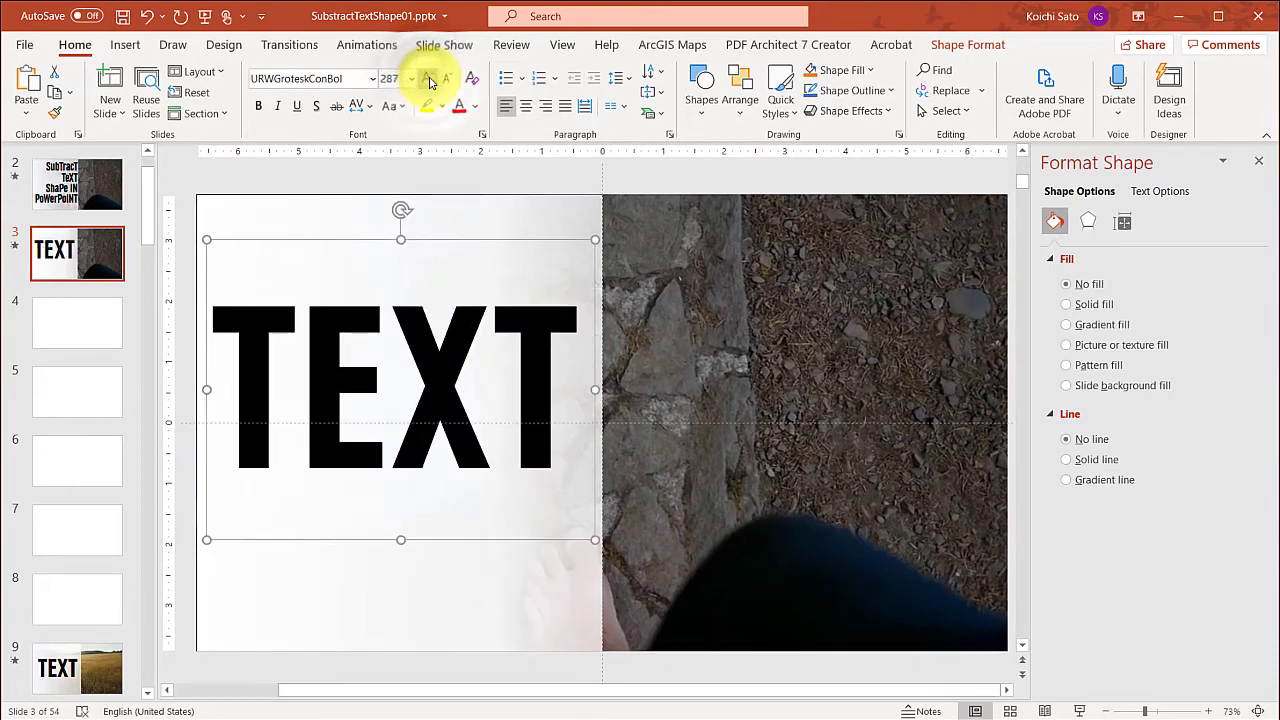
left_click(523, 105)
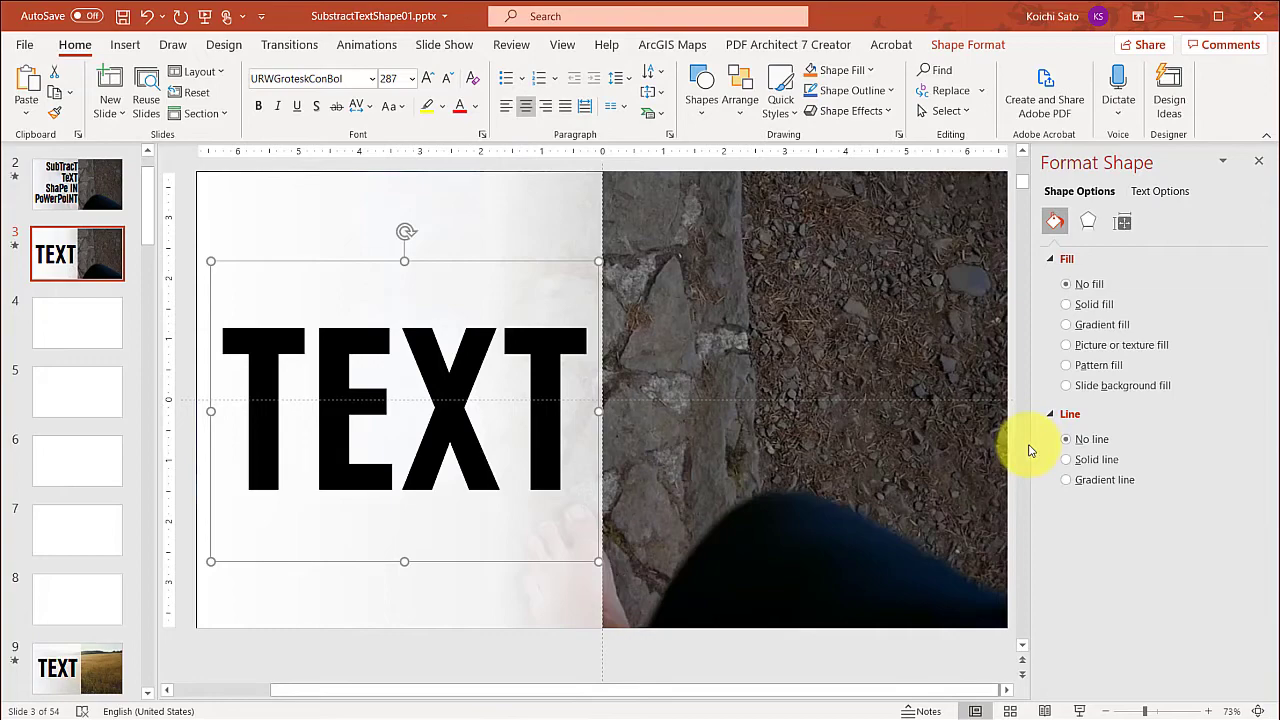
Preview the current slide as a slide show to check the text over the playing video, and return to editing.
left_click(1081, 711)
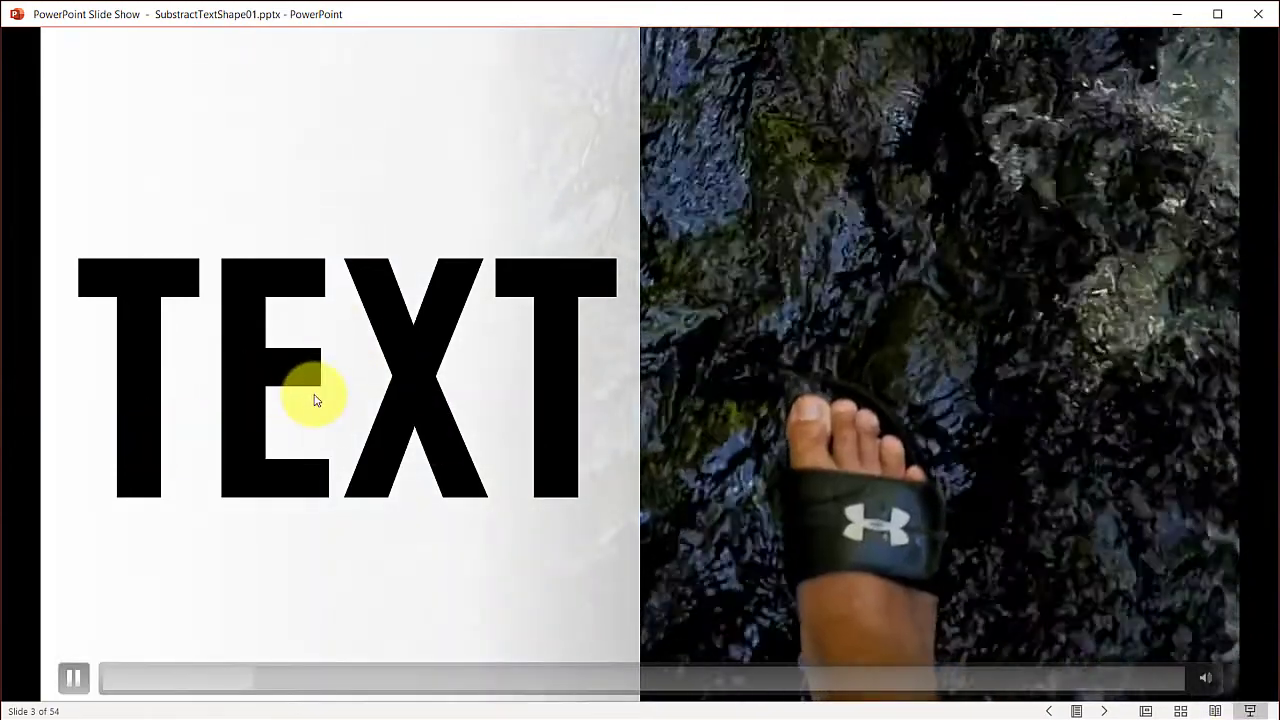
key("Escape")
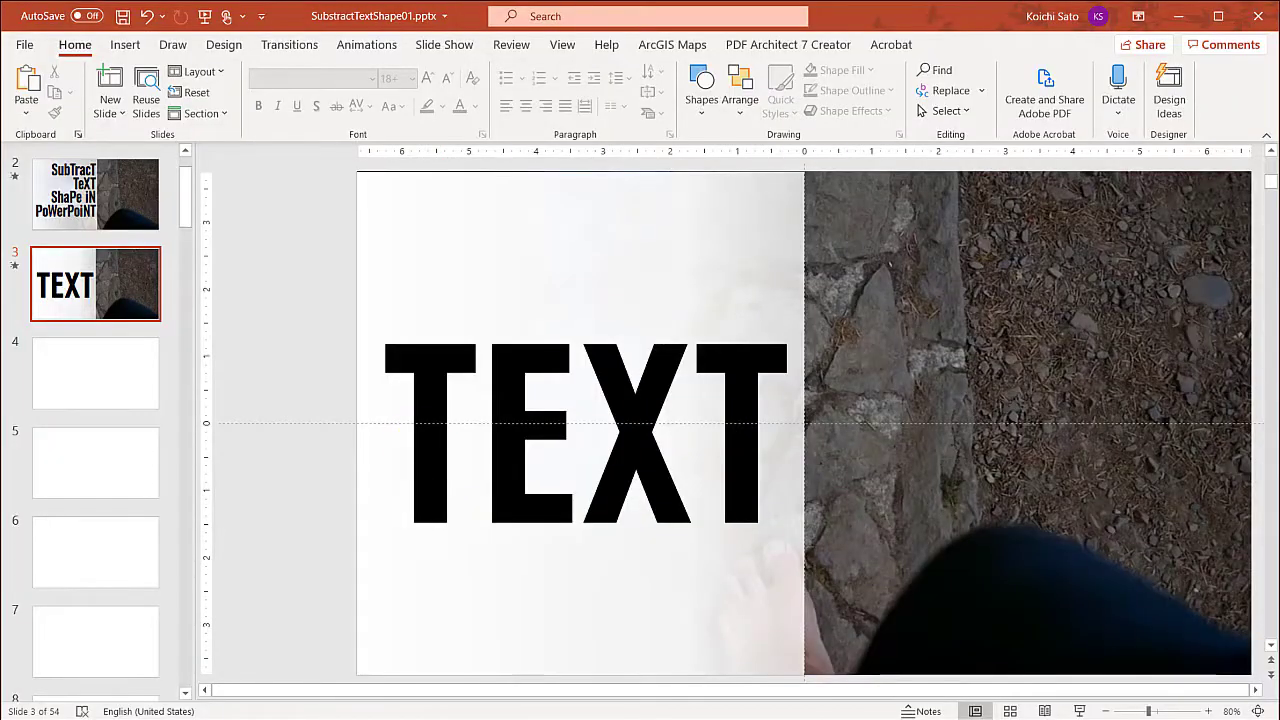
Subtract the TEXT text box from the white gradient rectangle with Merge Shapes, selecting the rectangle first.
left_click(770, 190)
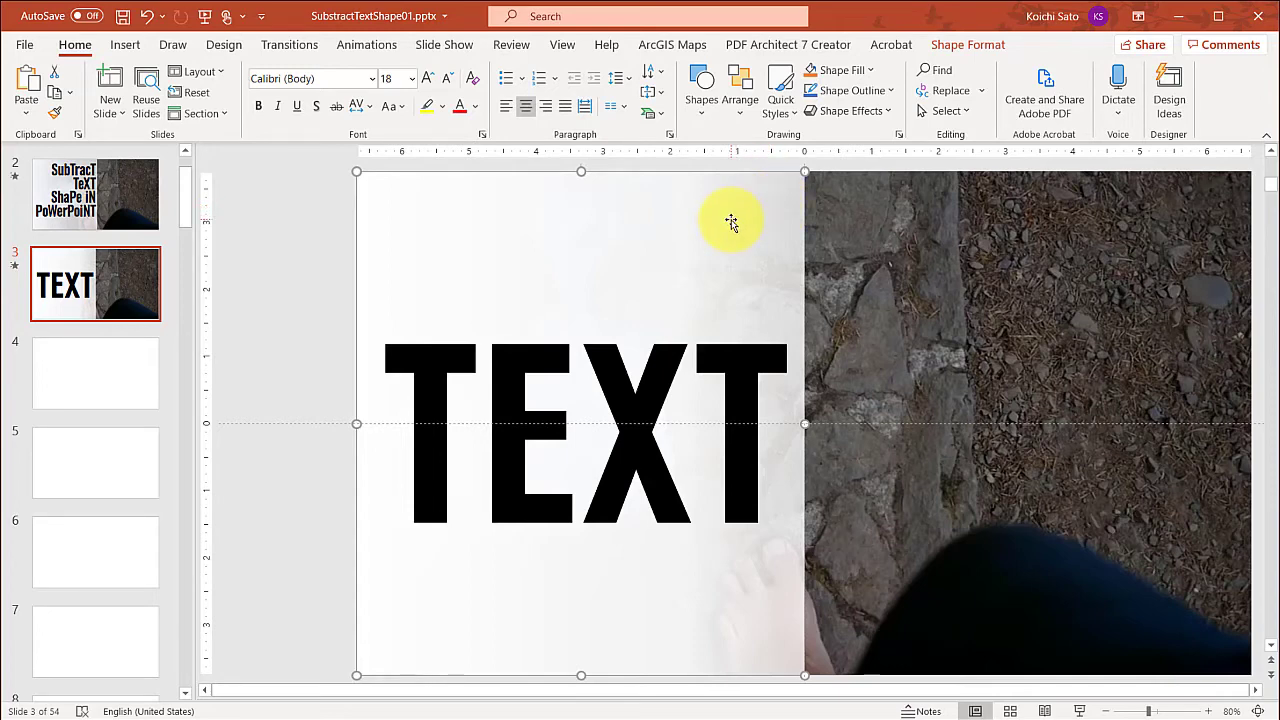
left_click(596, 360, "shift")
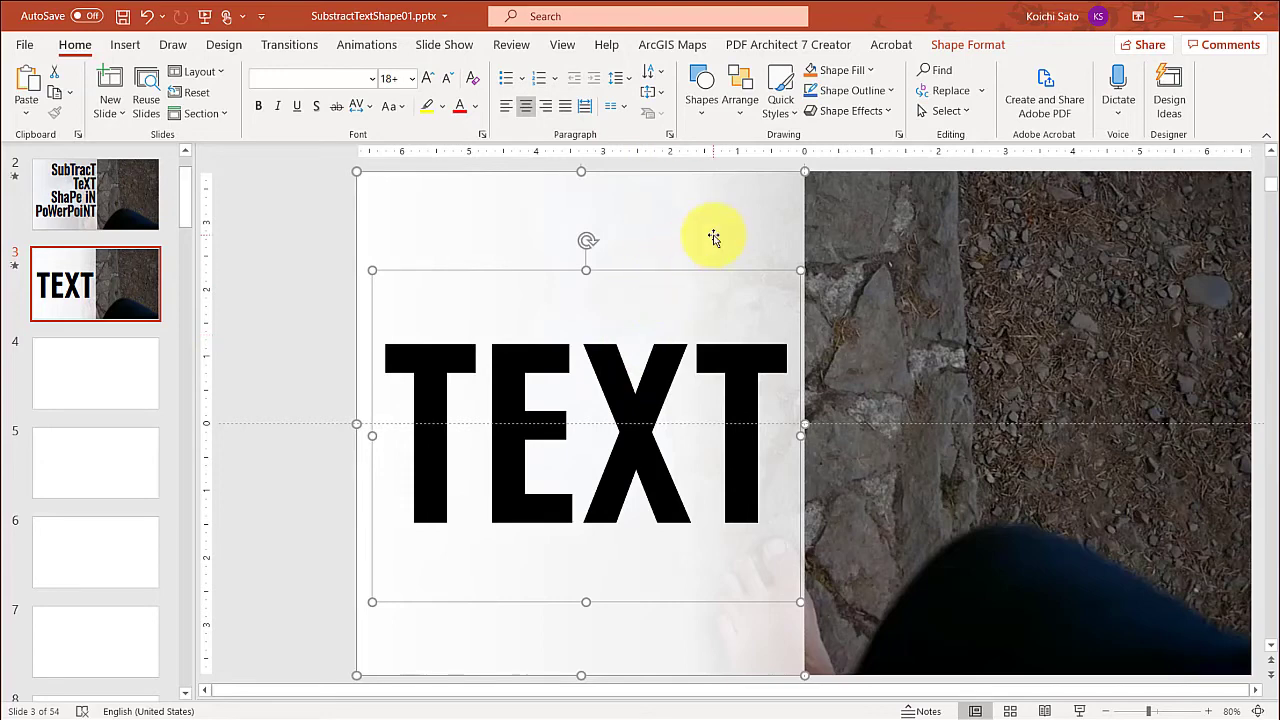
mouse_move(606, 400)
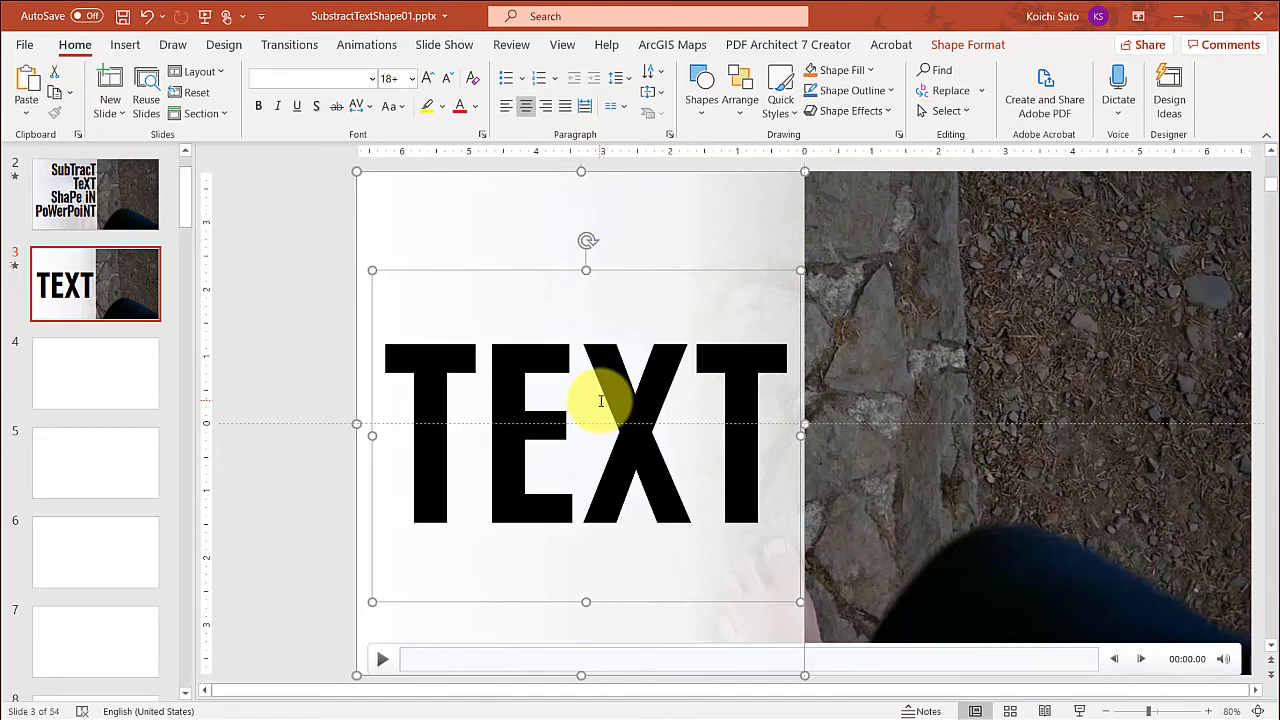
left_click(947, 50)
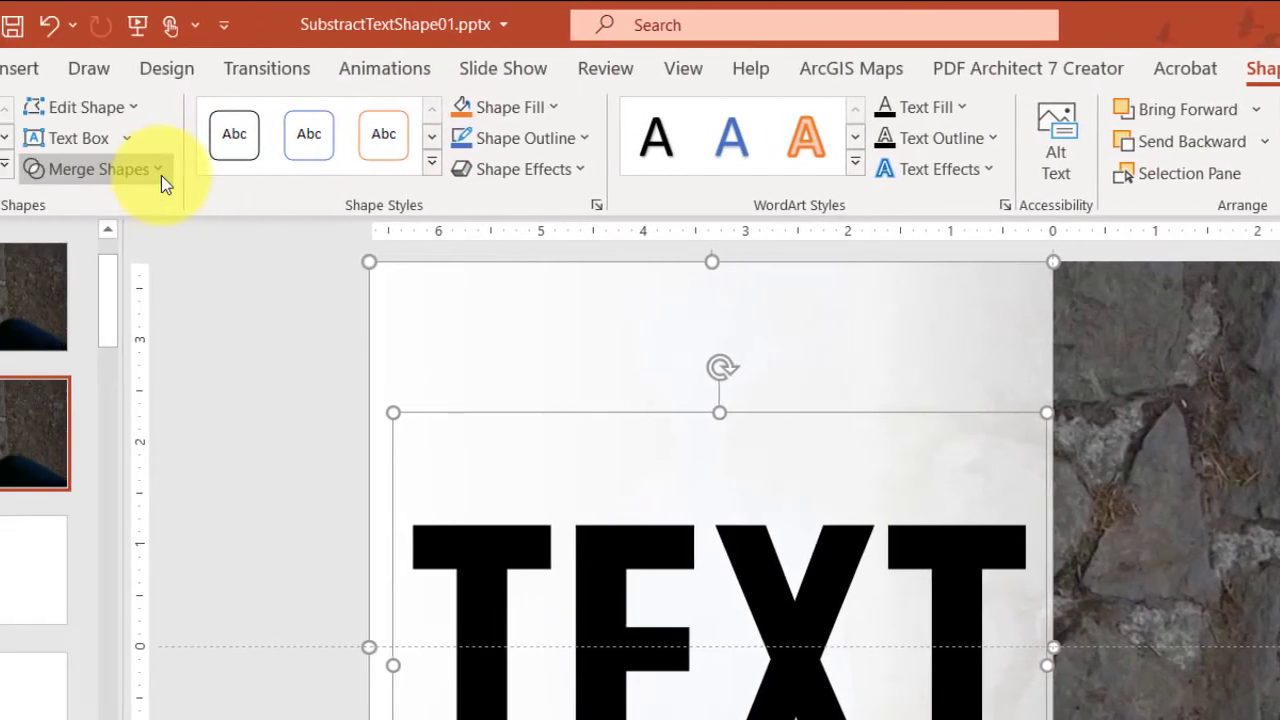
left_click(175, 172)
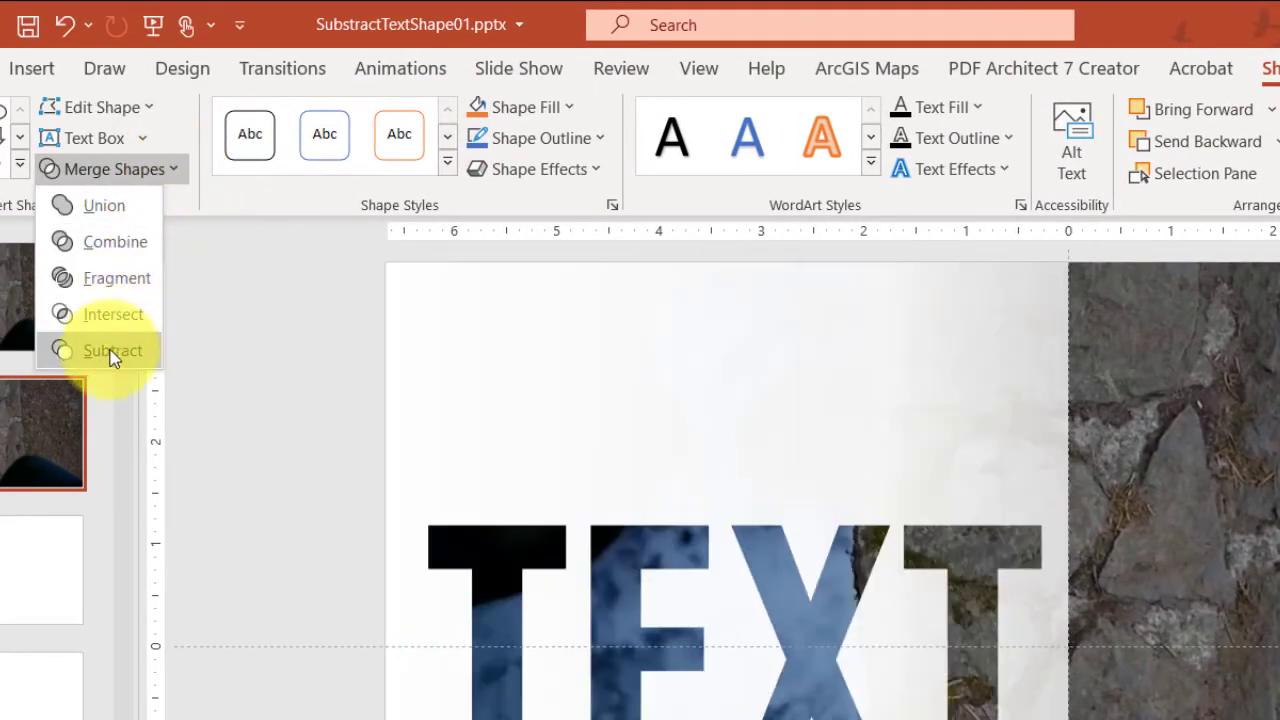
left_click(112, 352)
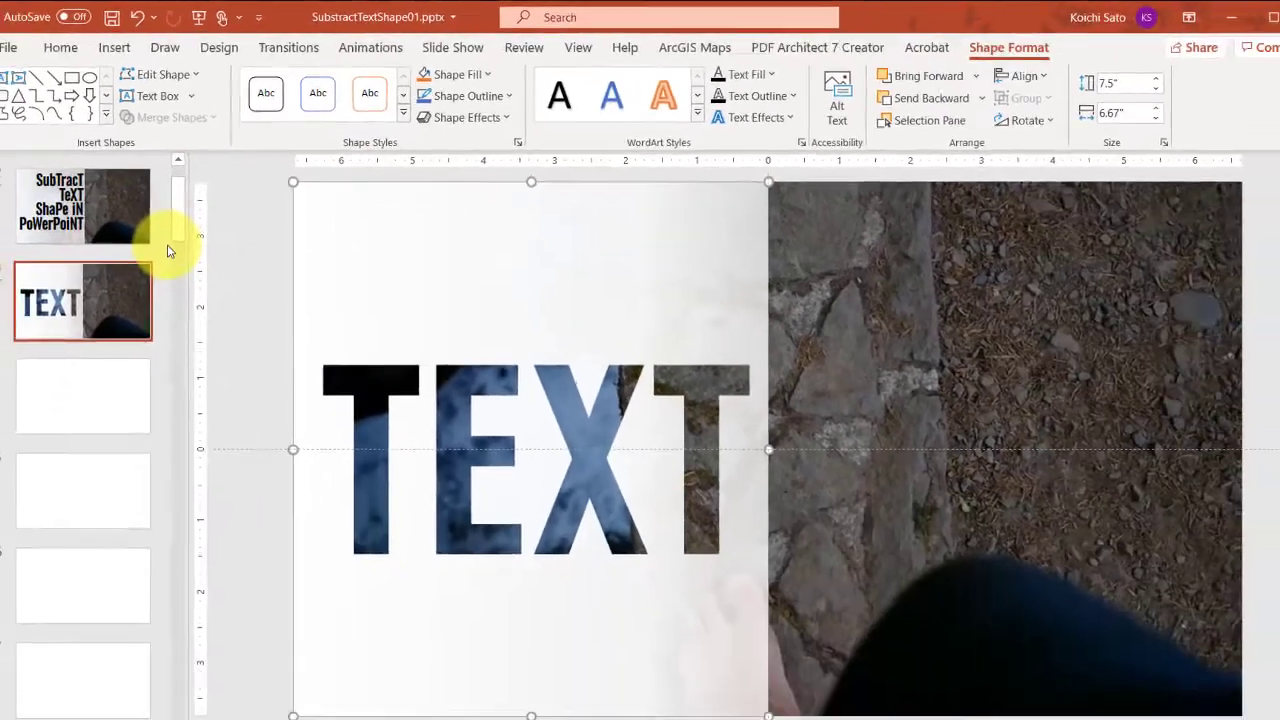